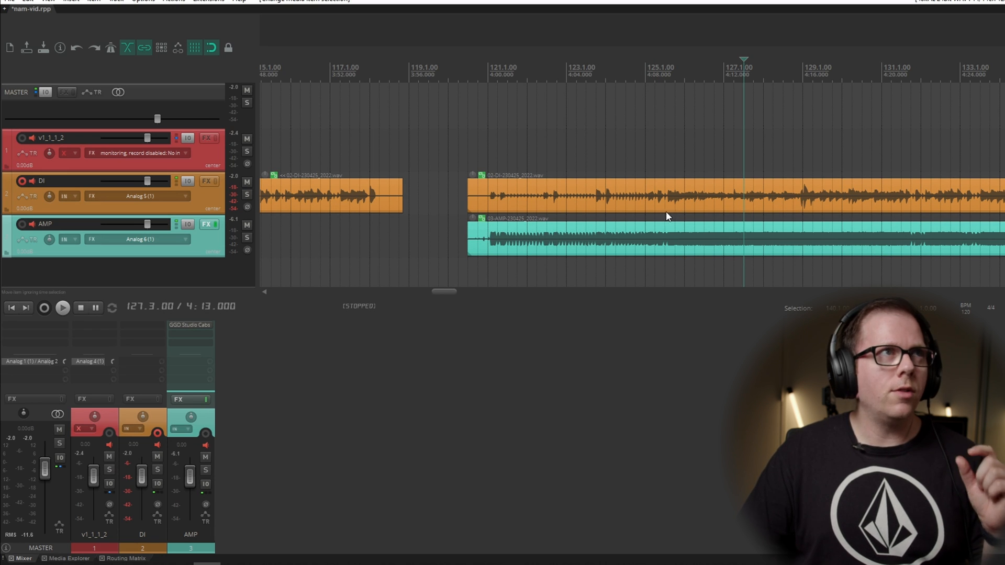
Step: Copy the earlier 02-DI-230425_2022.wav item from the DI track onto the v1_1_1_2 track, after its existing clip
scroll(640, 241, down, 3)
scroll(640, 241, down, 5)
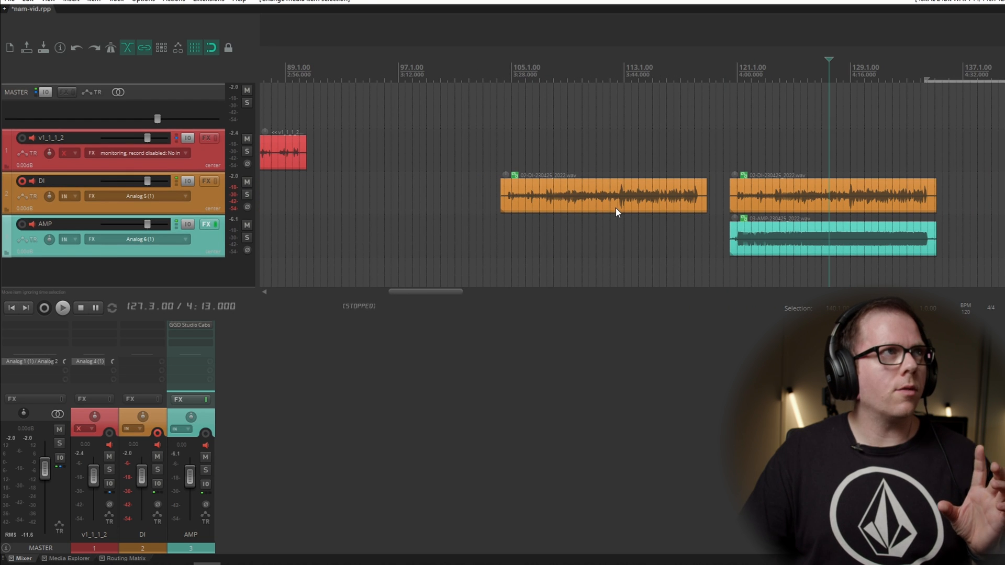
click(616, 207)
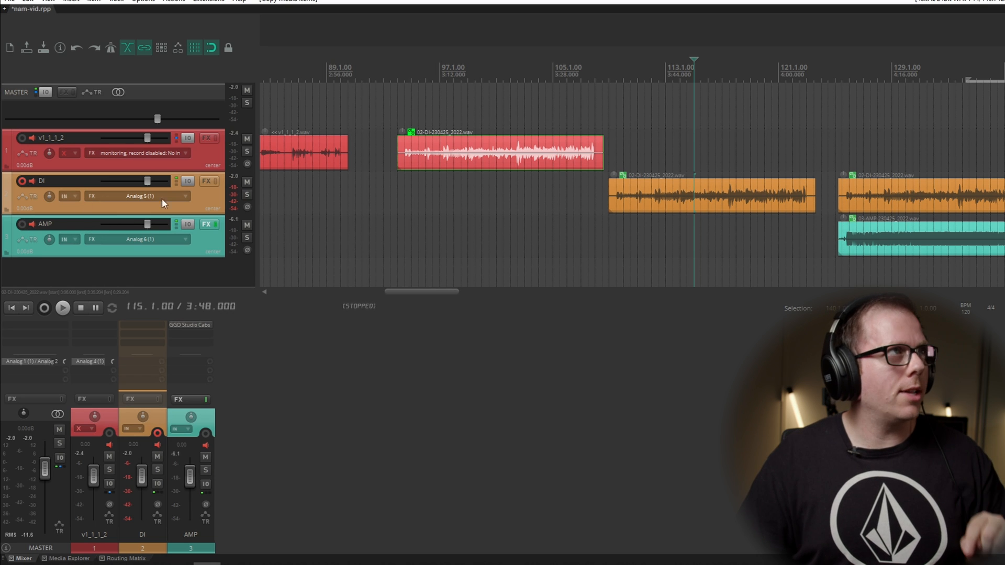
Step: Record a new DI take from 94.3.00 to about 99.1.00 and make the tracks taller to inspect its waveform
click(405, 87)
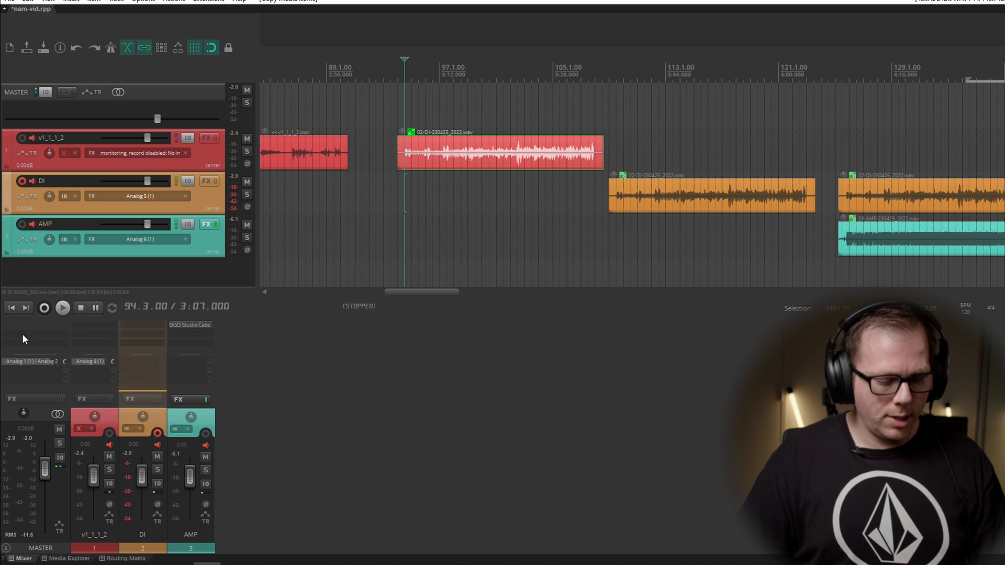
click(44, 308)
scroll(476, 196, up, 5)
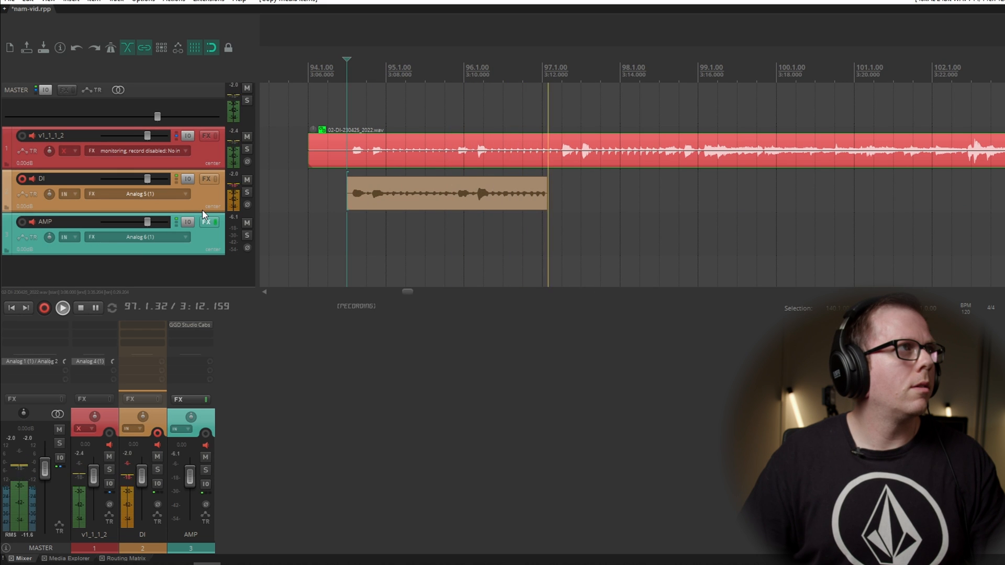
drag(204, 209, 213, 251)
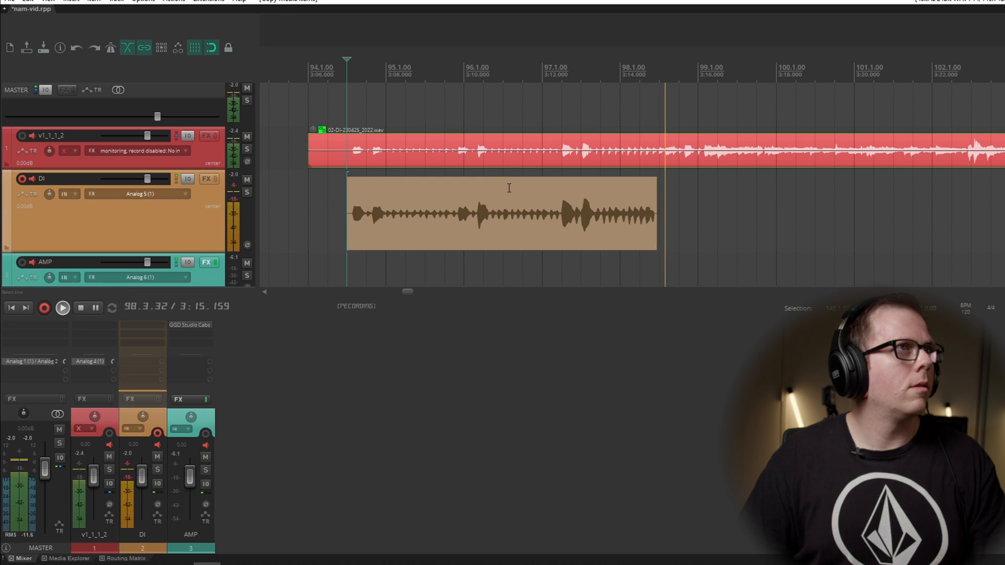
scroll(509, 189, up, 2)
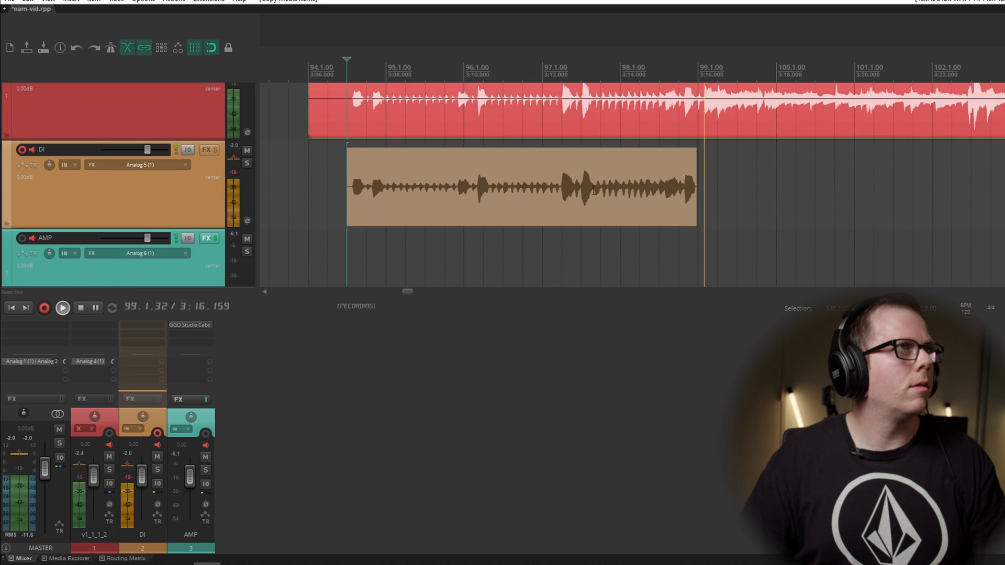
key(space)
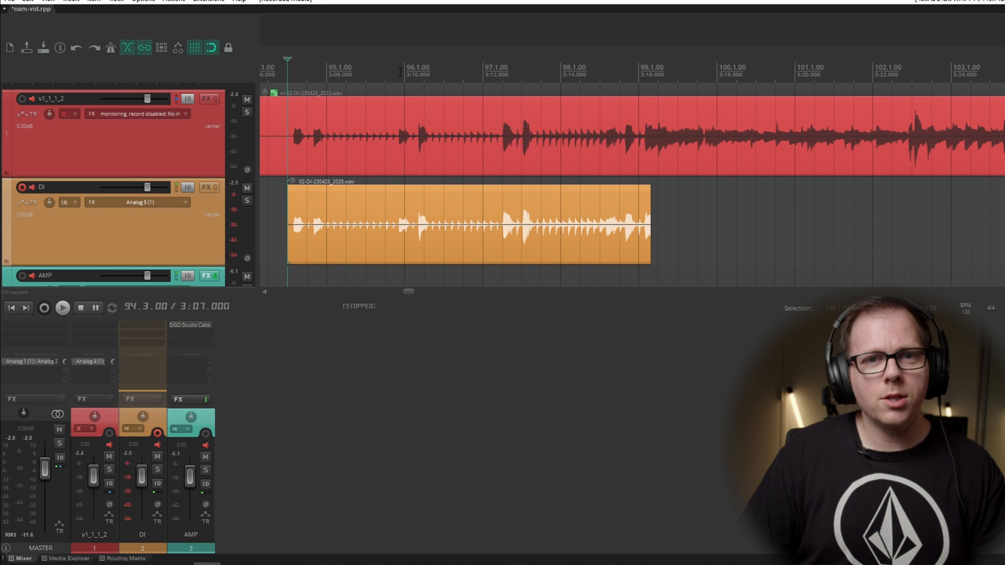
Step: Lower the volume of the newly recorded DI item to -12.4 dB
scroll(535, 206, down, 4)
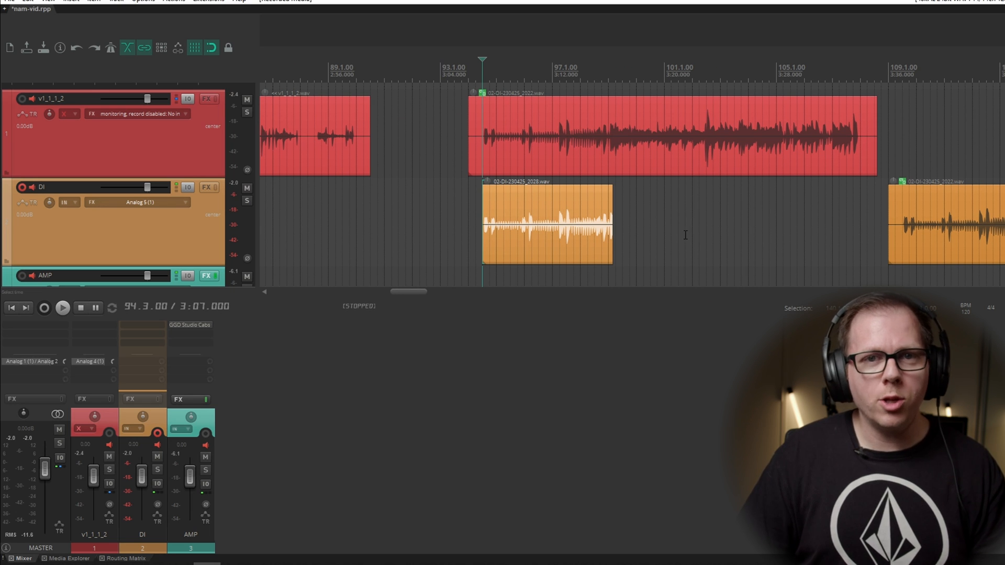
drag(566, 222, 566, 255)
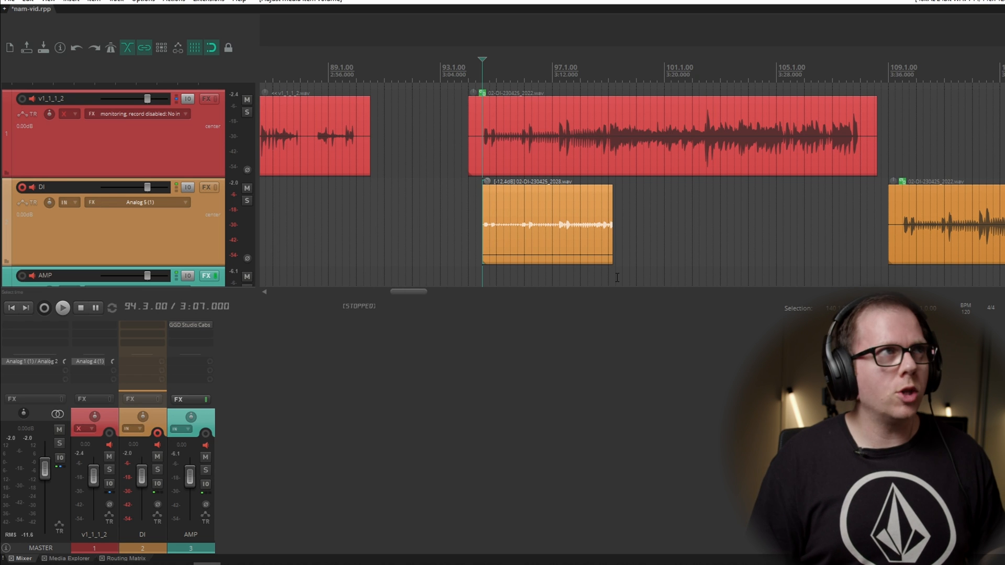
key(space)
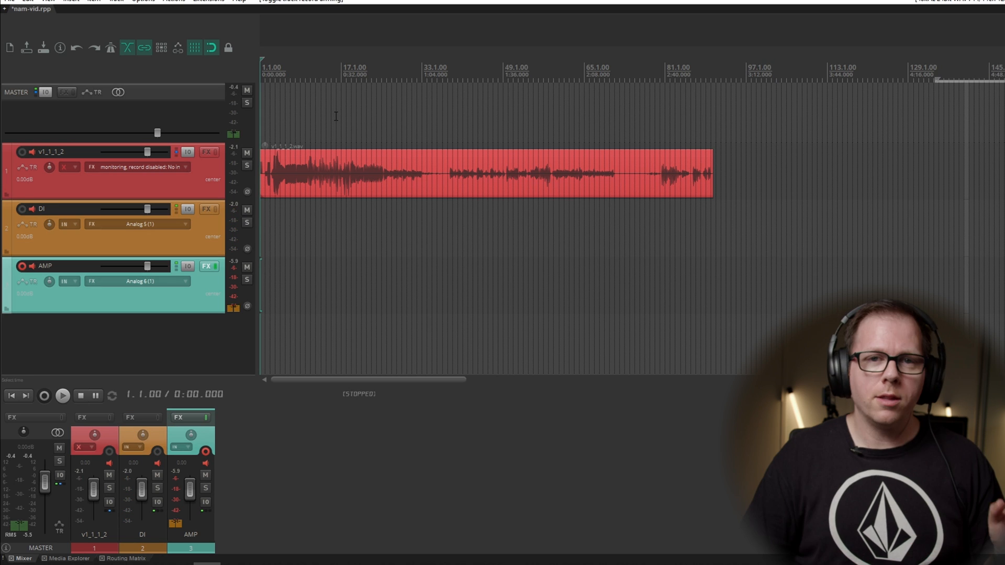
Step: Record the amp output onto the AMP track from 1.1.00 for the full length of the v1_1_1_2 clip
click(44, 396)
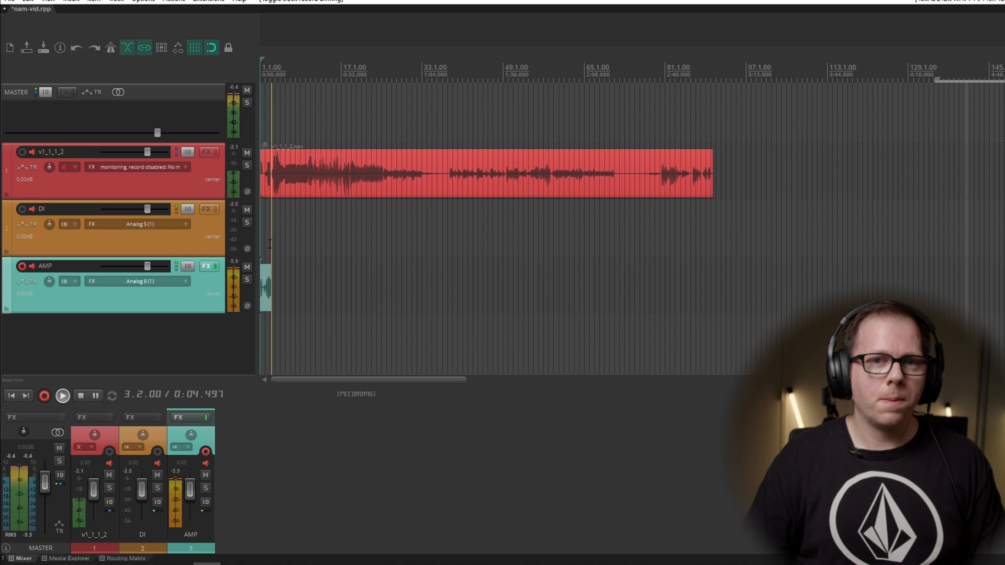
scroll(289, 249, up, 2)
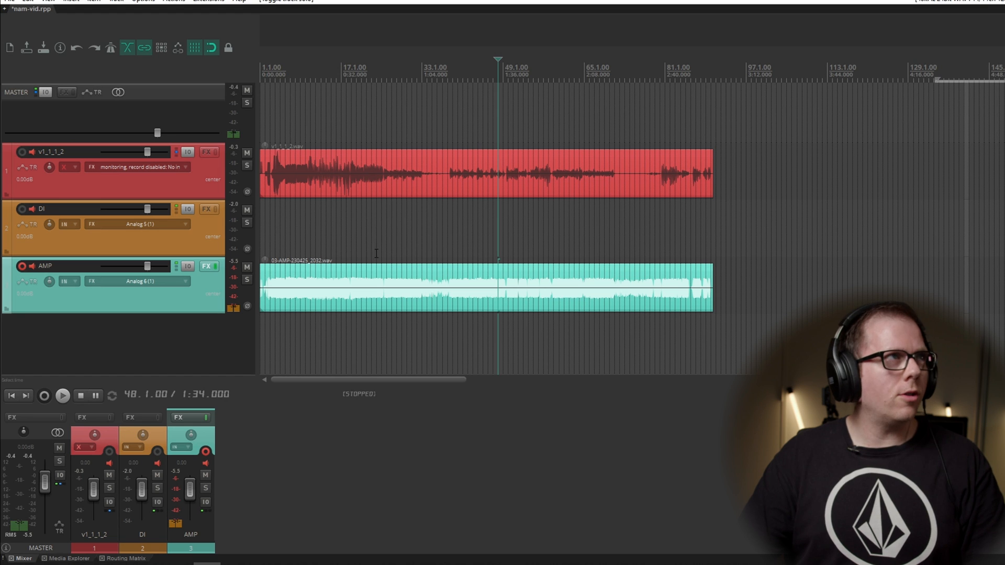
Step: Play back the recording from 9.1.00 with the AMP track soloed, and stop playback
click(301, 71)
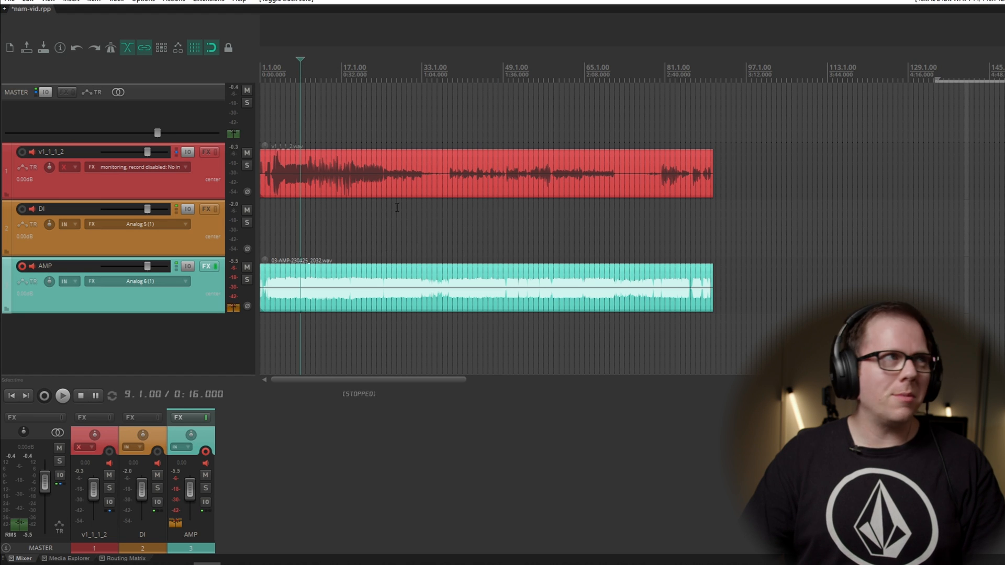
scroll(375, 176, up, 2)
key(space)
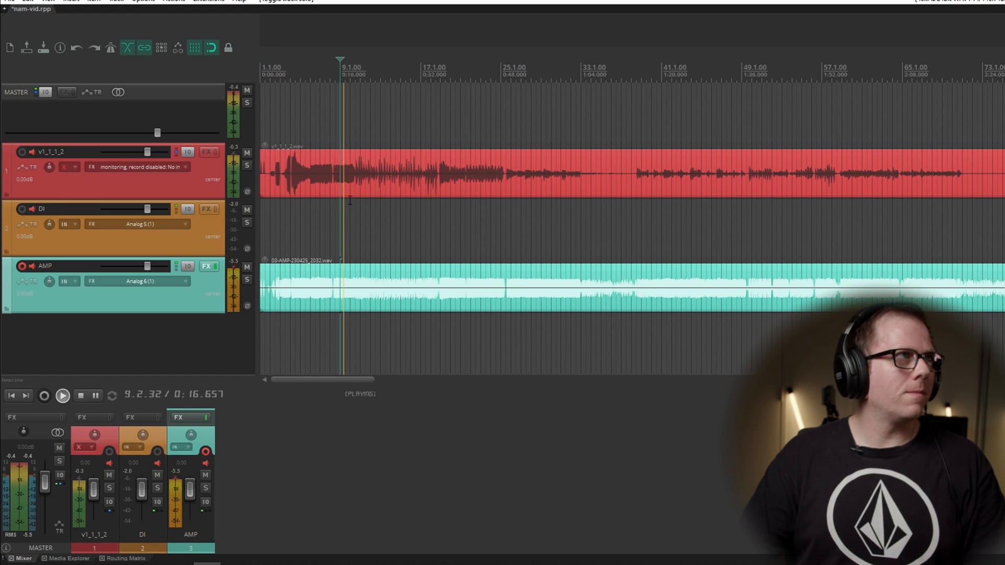
click(247, 279)
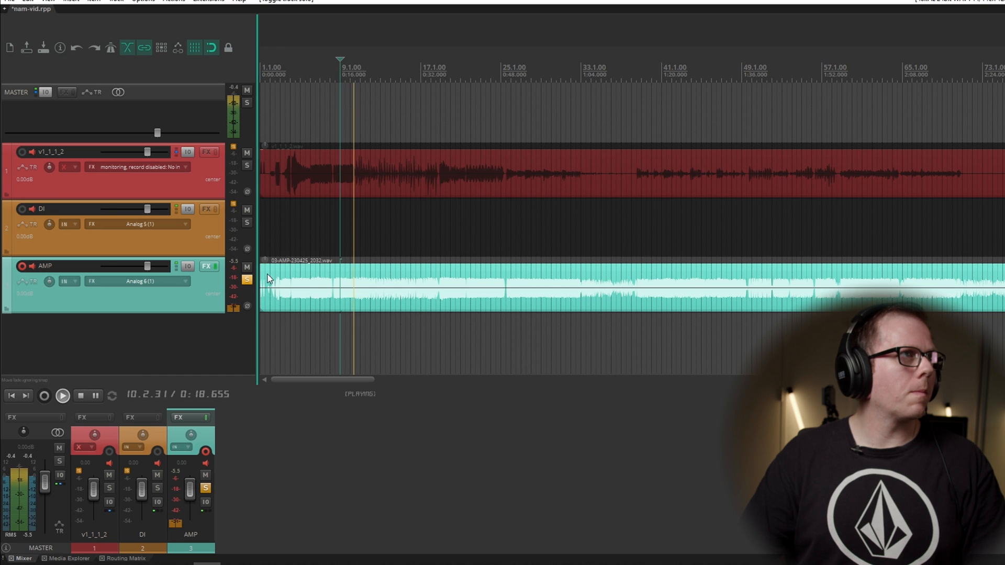
scroll(325, 246, up, 1)
scroll(367, 220, up, 1)
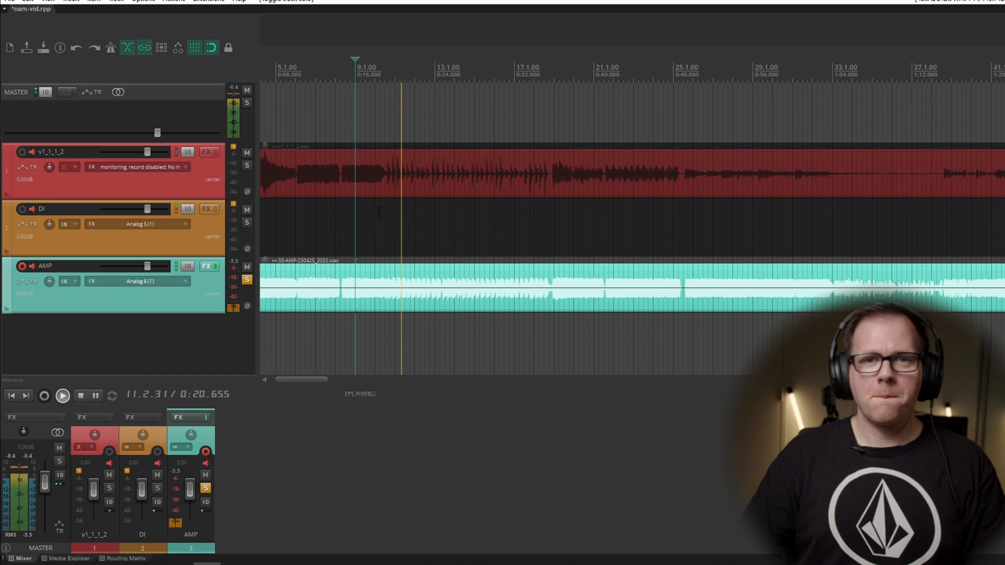
key(space)
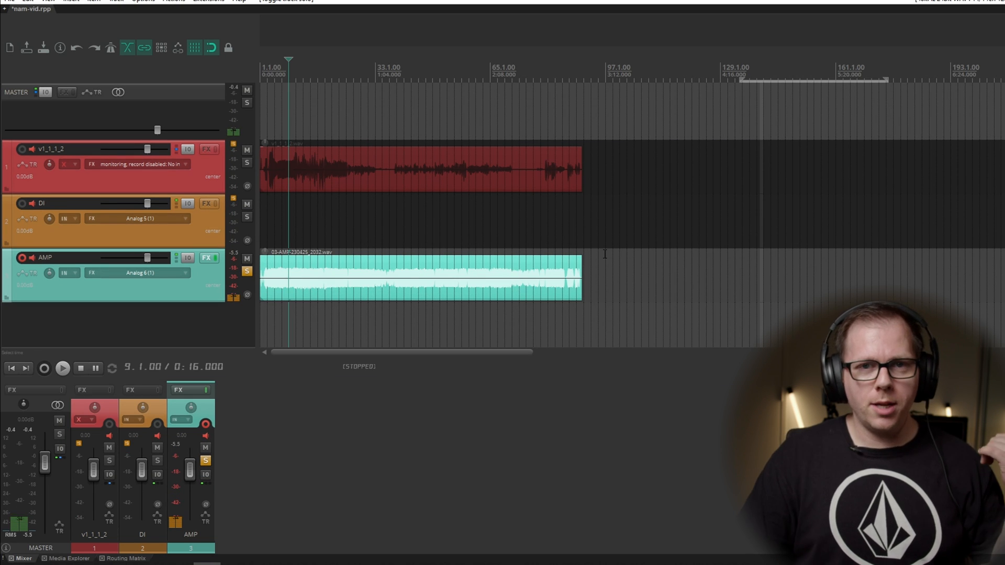
Step: Set the time selection to span the v1_1_1_2 and AMP clips exactly, from 1.1.00 to 90.3.00
drag(582, 229, 268, 220)
scroll(573, 224, up, 3)
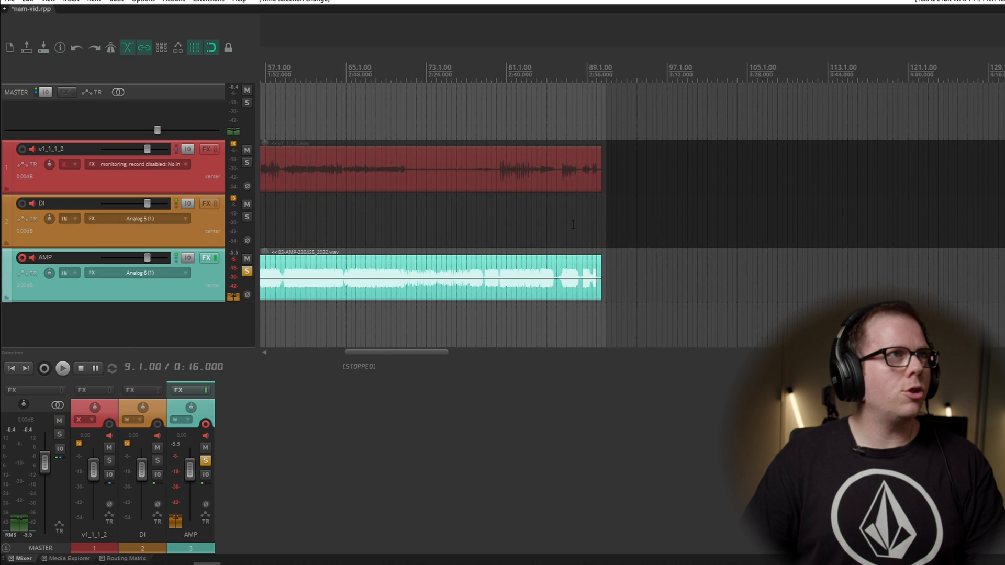
scroll(573, 224, up, 5)
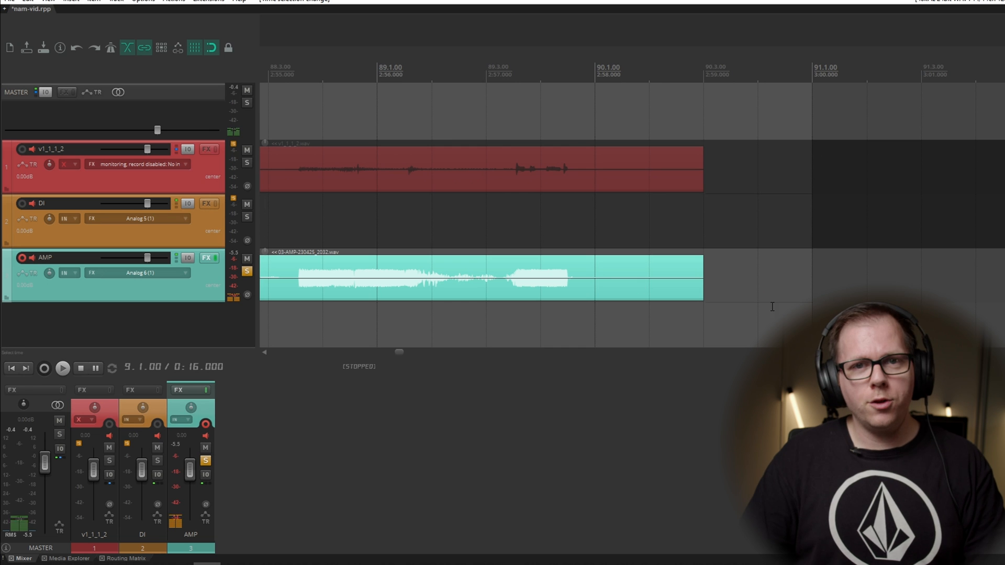
drag(810, 210, 704, 220)
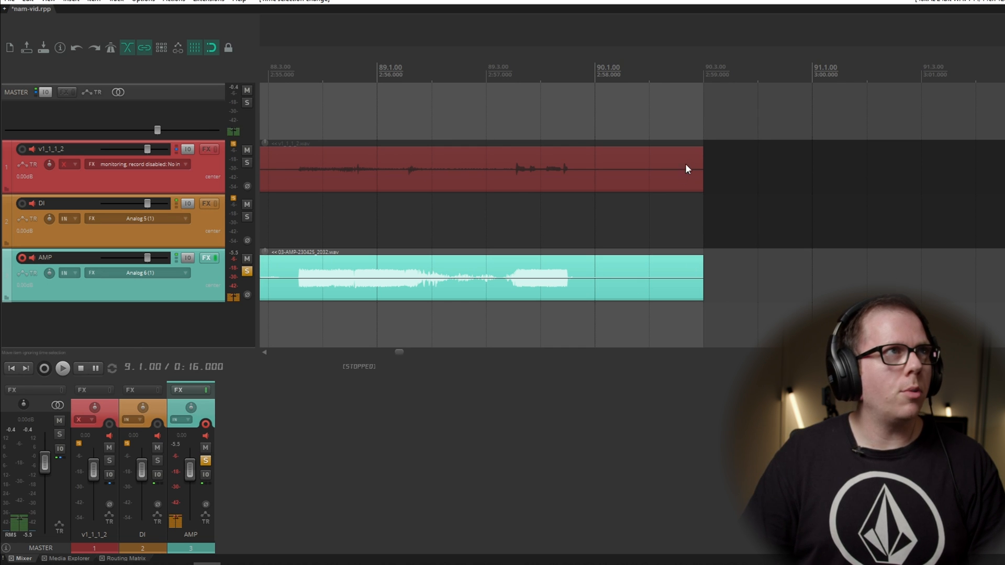
drag(673, 314, 702, 316)
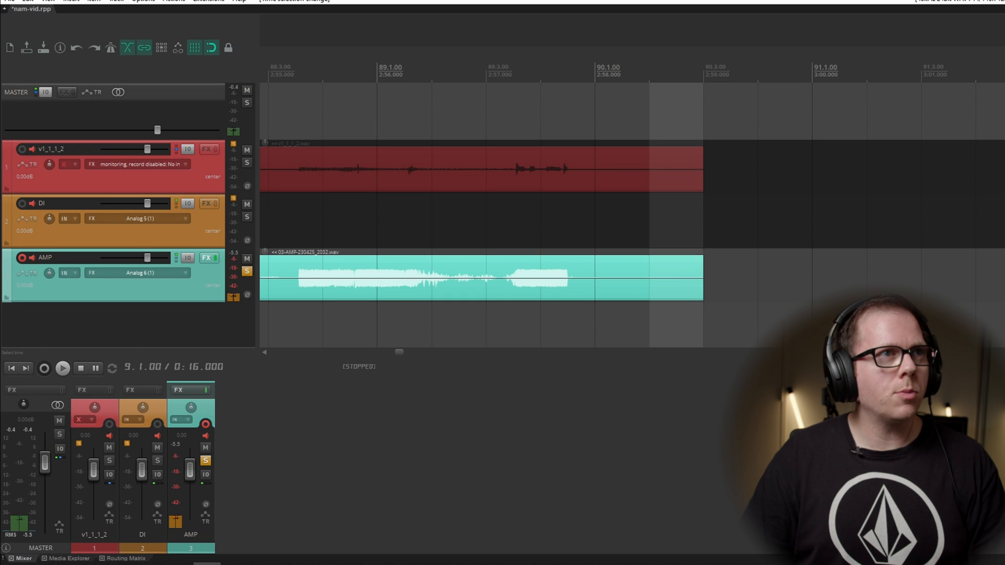
scroll(703, 306, down, 2)
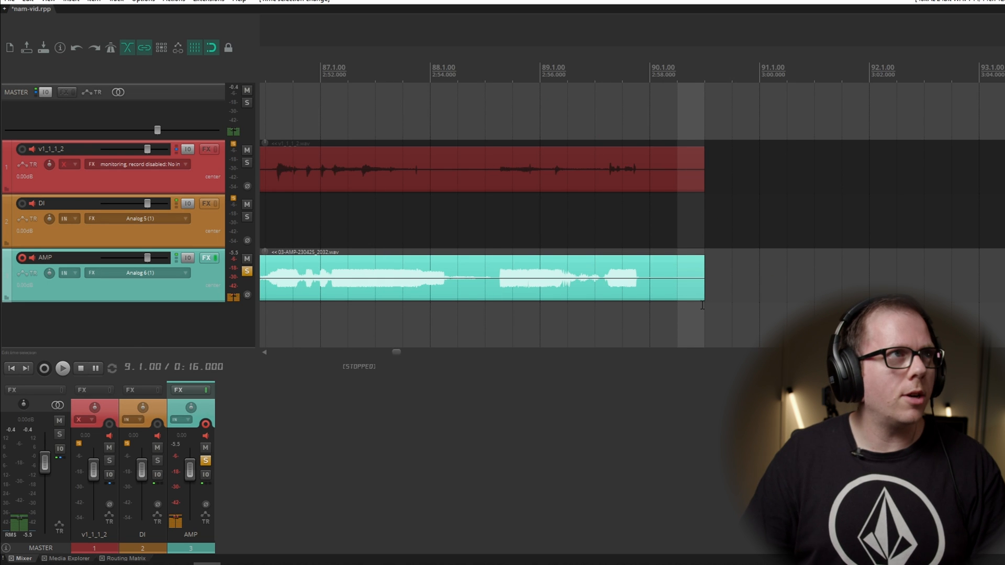
scroll(575, 303, down, 8)
drag(678, 321, 65, 304)
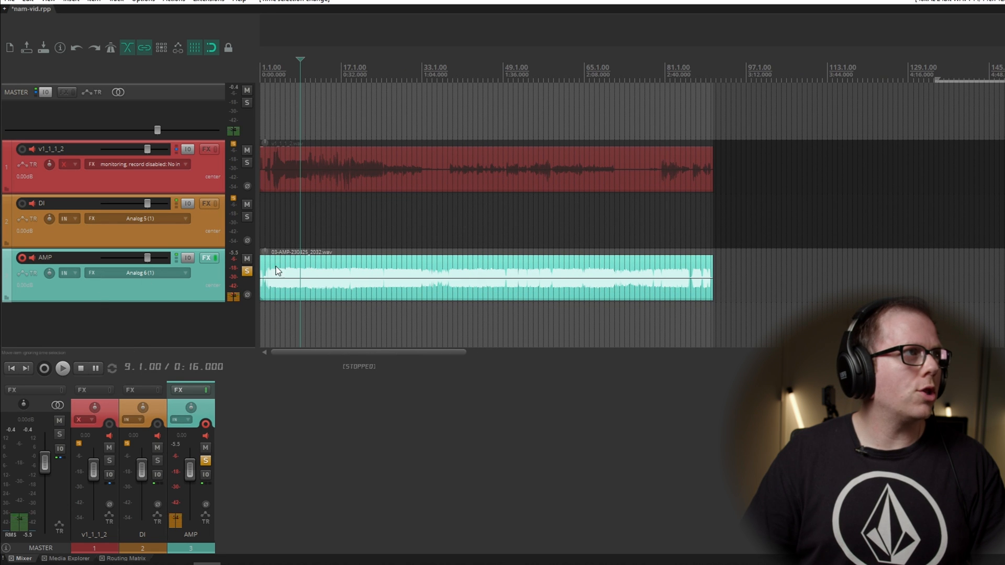
Step: Enlarge the mixer area so the AMP track's effects inserts are shown
drag(307, 380, 285, 278)
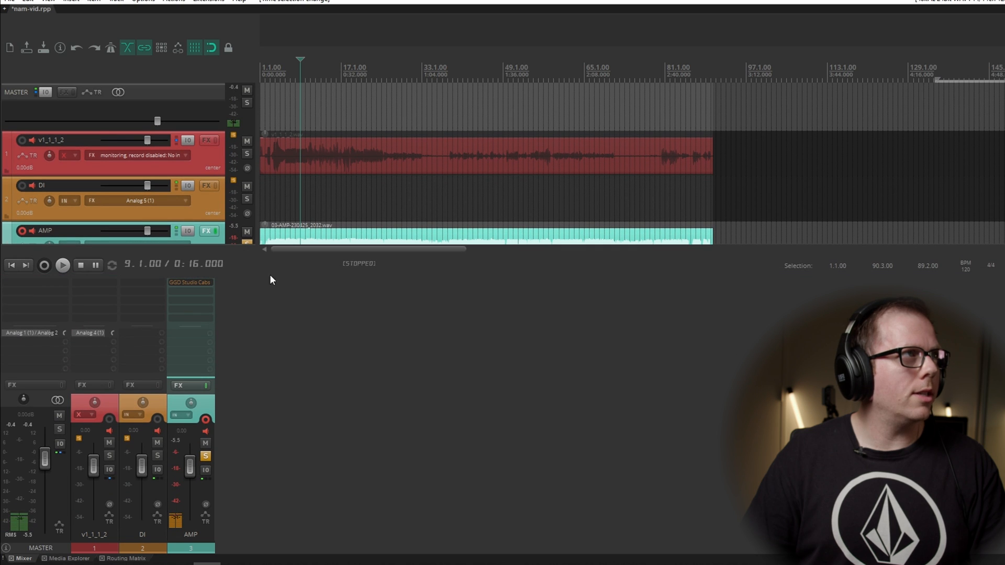
drag(285, 278, 288, 345)
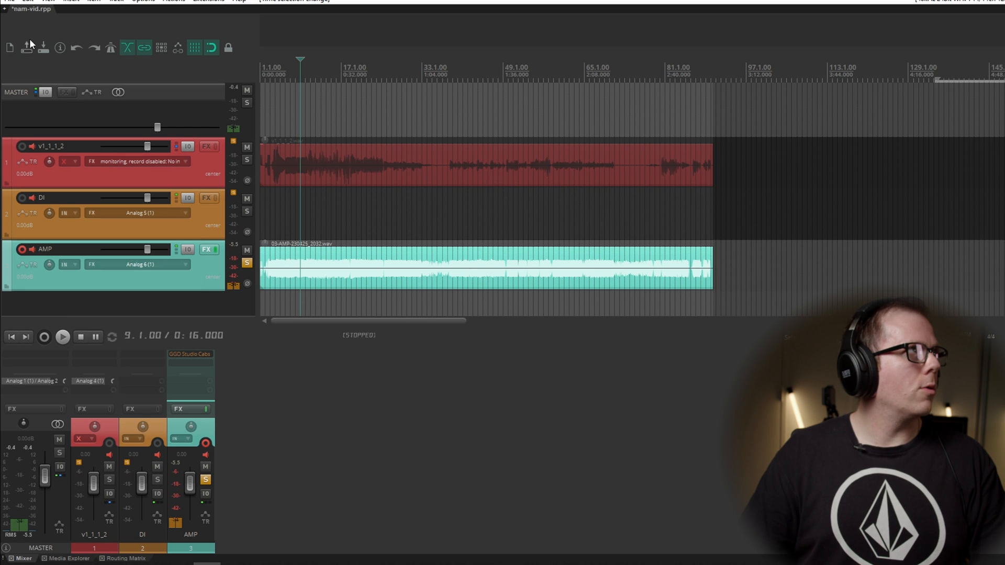
Step: Render the time selection to C:\NAM\Captures\RAW as 5153-Video-Capture, a mono 24 bit PCM WAV at 48000 Hz
click(9, 1)
click(42, 172)
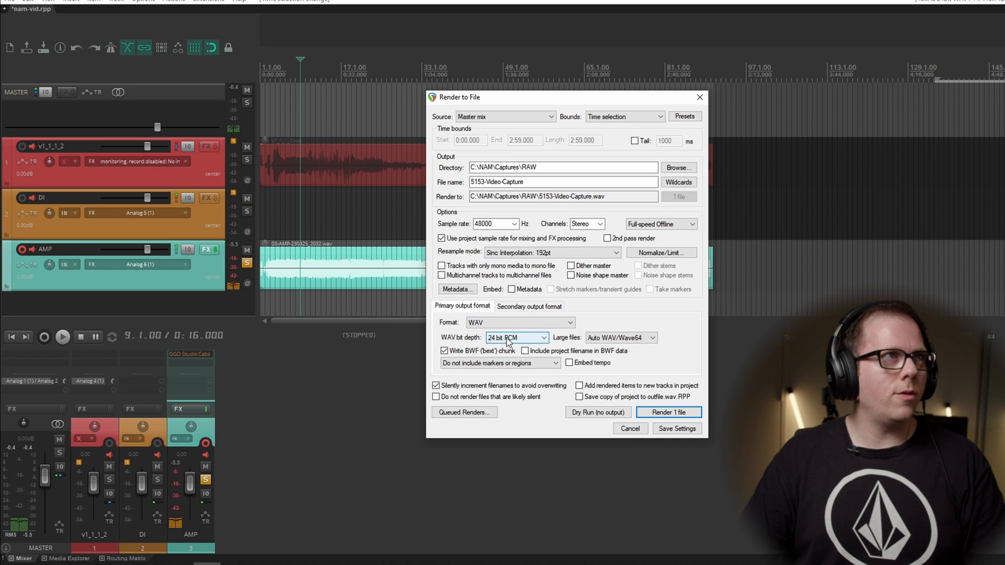
click(587, 225)
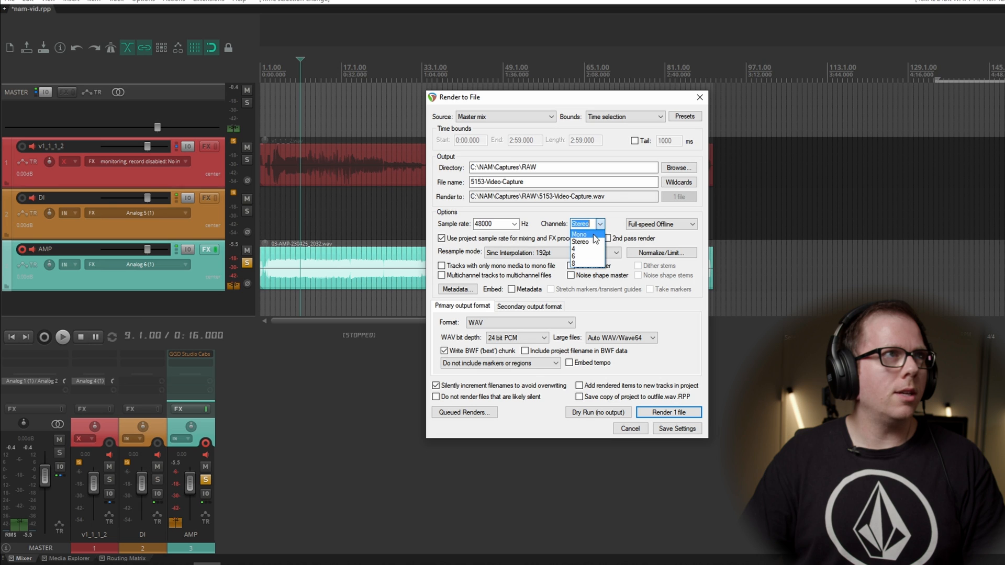
click(595, 237)
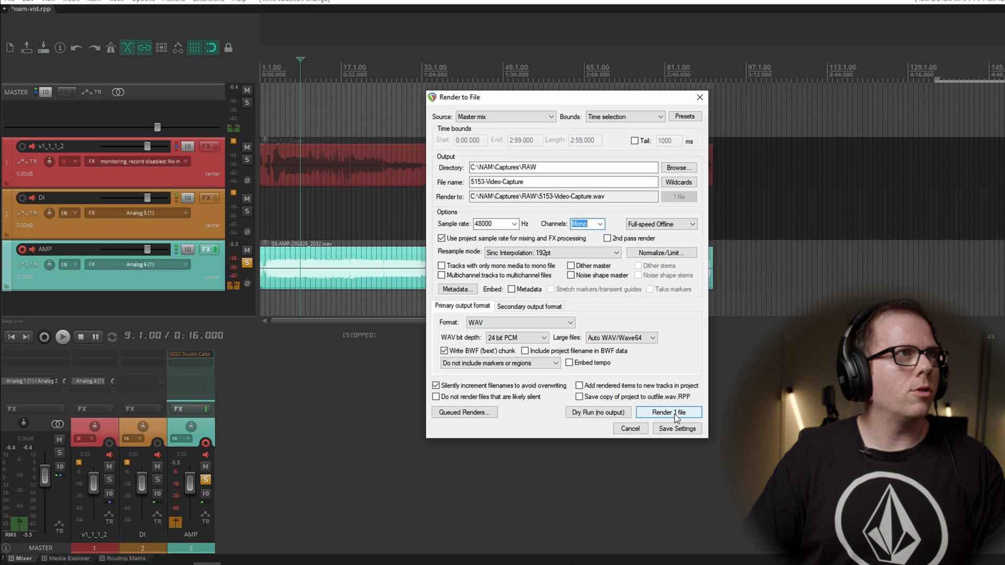
click(676, 416)
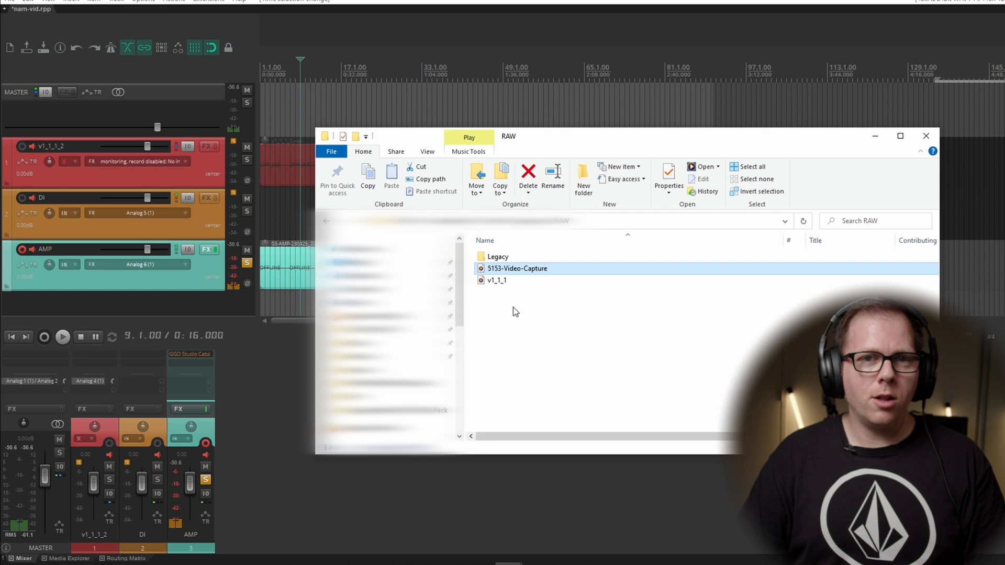
mouse_move(518, 270)
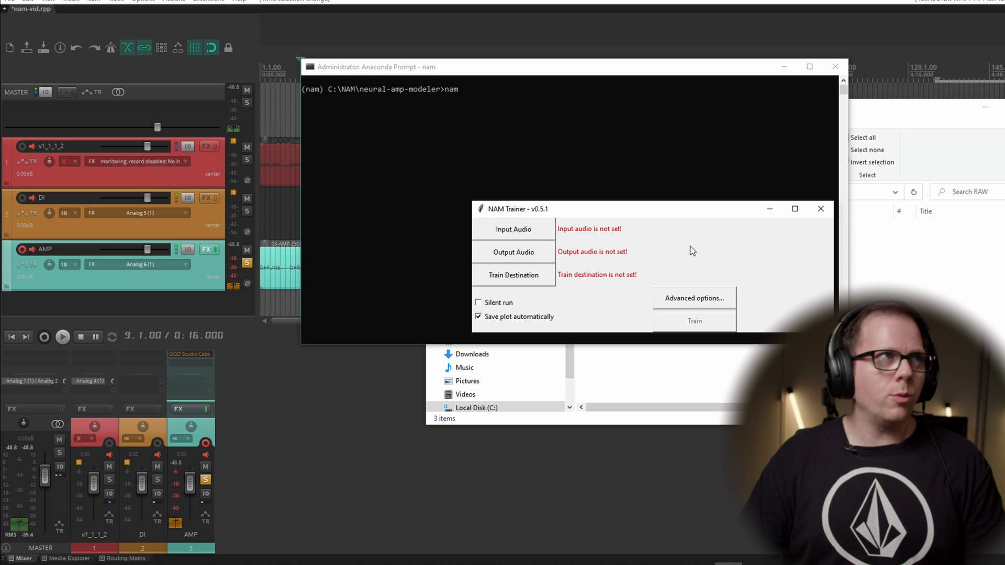
Step: In NAM Trainer, set the input audio to v1_1_1.wav from the C:/NAM/Captures/RAW folder
click(539, 230)
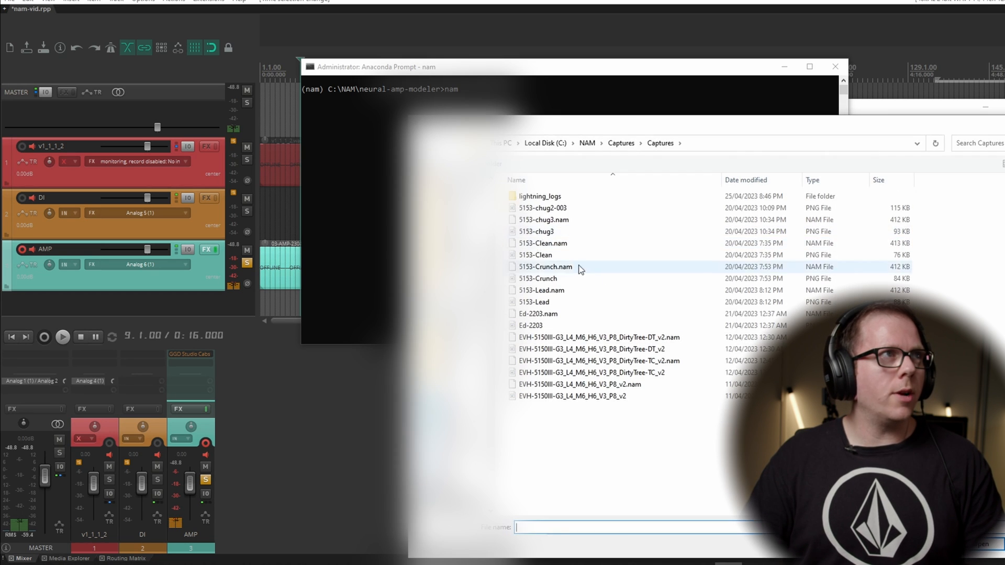
click(637, 139)
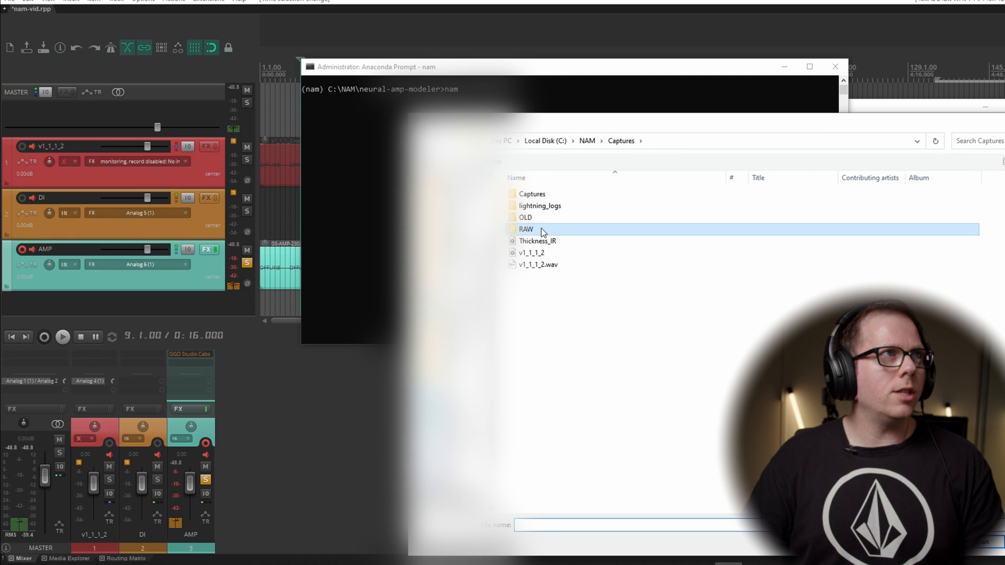
double_click(541, 228)
double_click(545, 217)
Step: Set the output audio to 5153-Video-Capture.wav and the train destination to C:/NAM/Captures/RAW
click(534, 256)
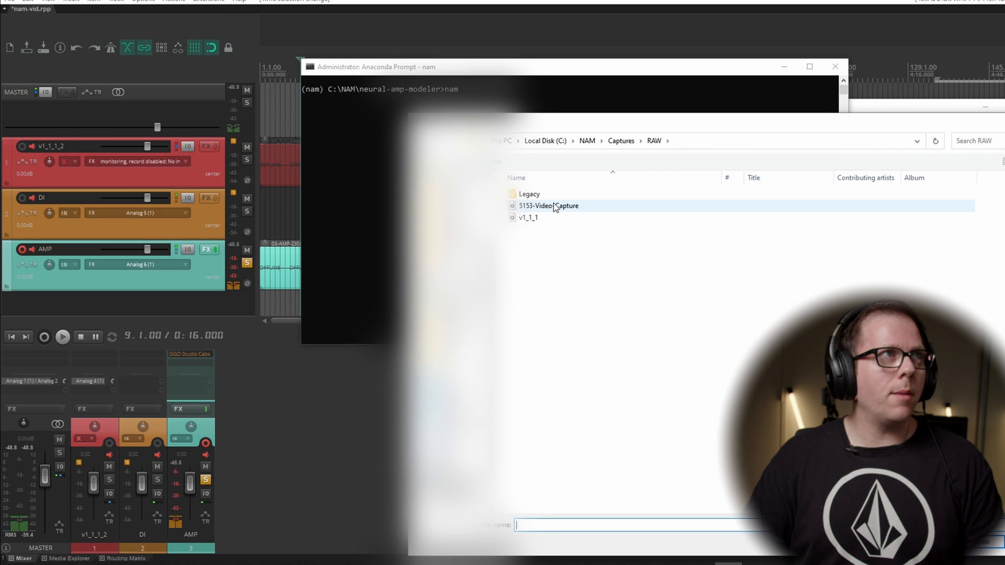
click(560, 209)
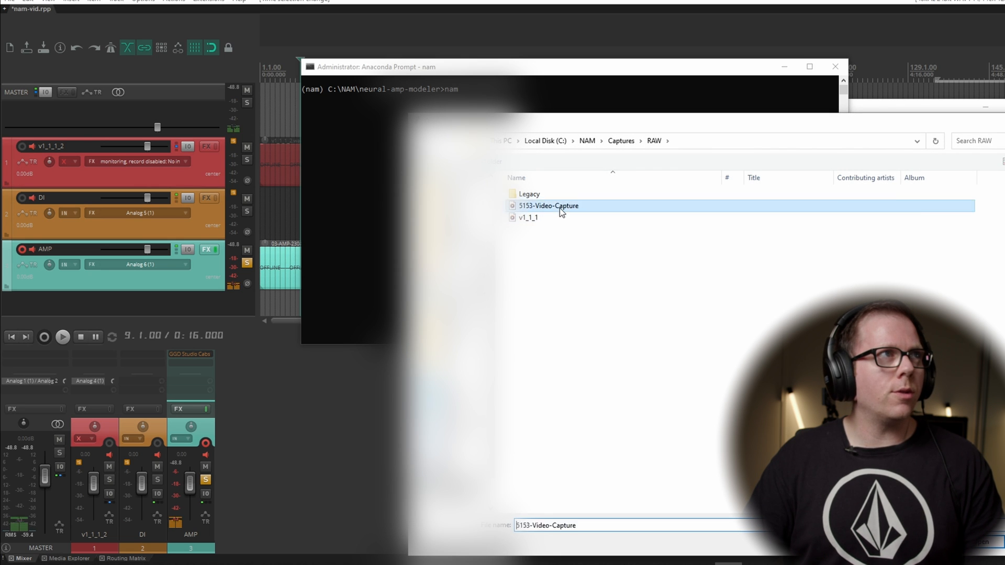
double_click(560, 208)
click(517, 281)
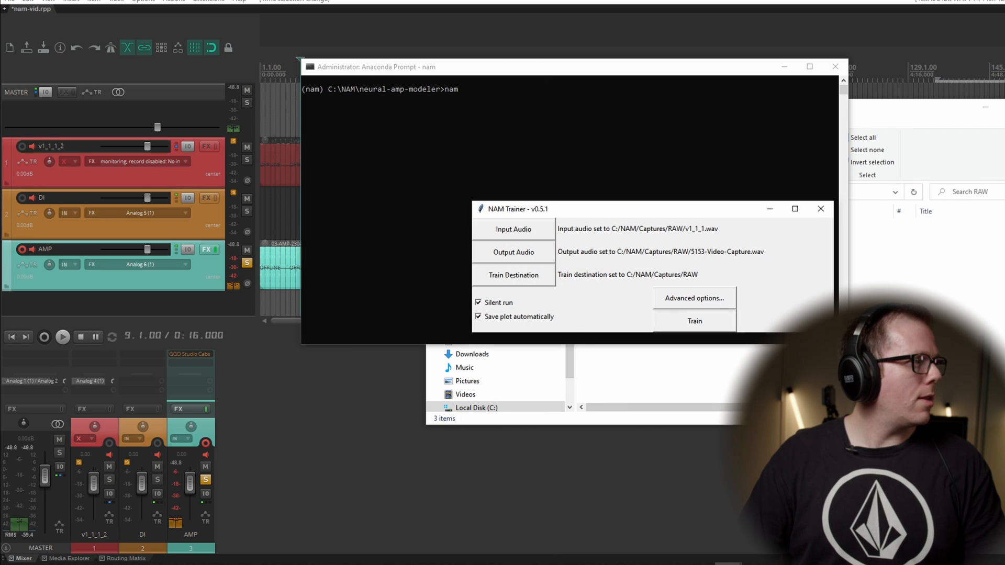
Step: Set the training epochs to 400 in the advanced options and start training the model
click(695, 298)
drag(718, 225, 720, 133)
double_click(773, 168)
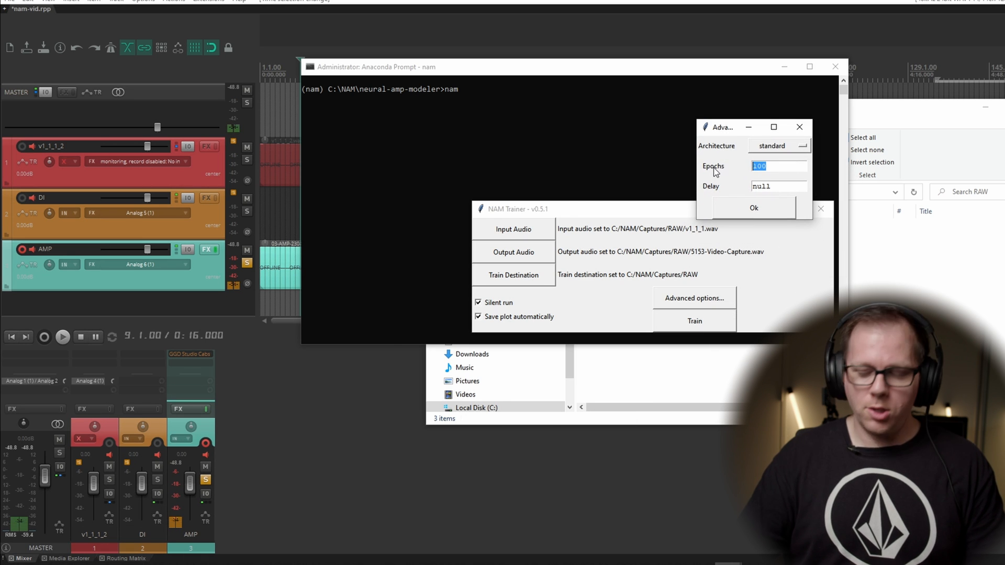
text(400)
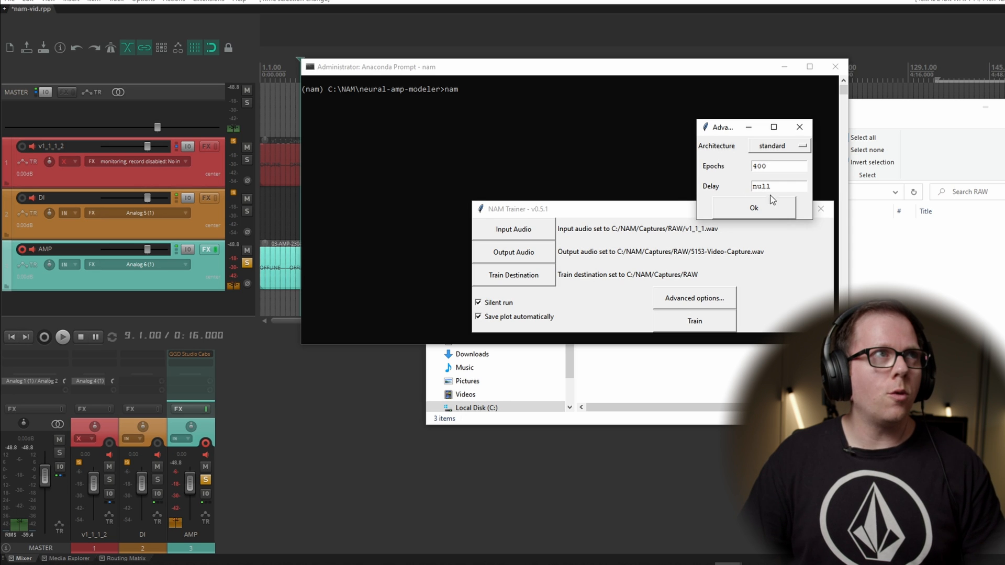
click(776, 206)
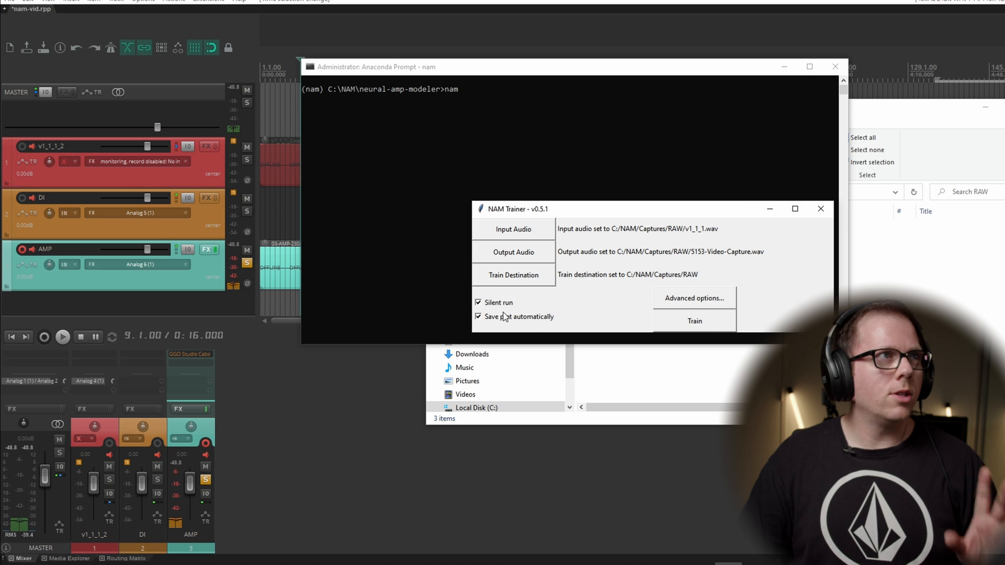
click(705, 322)
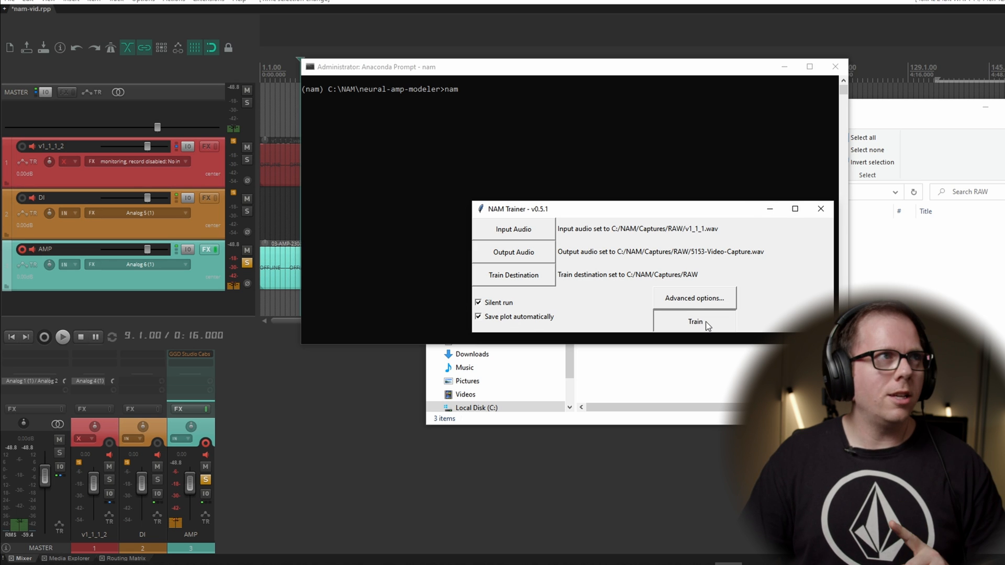
click(574, 149)
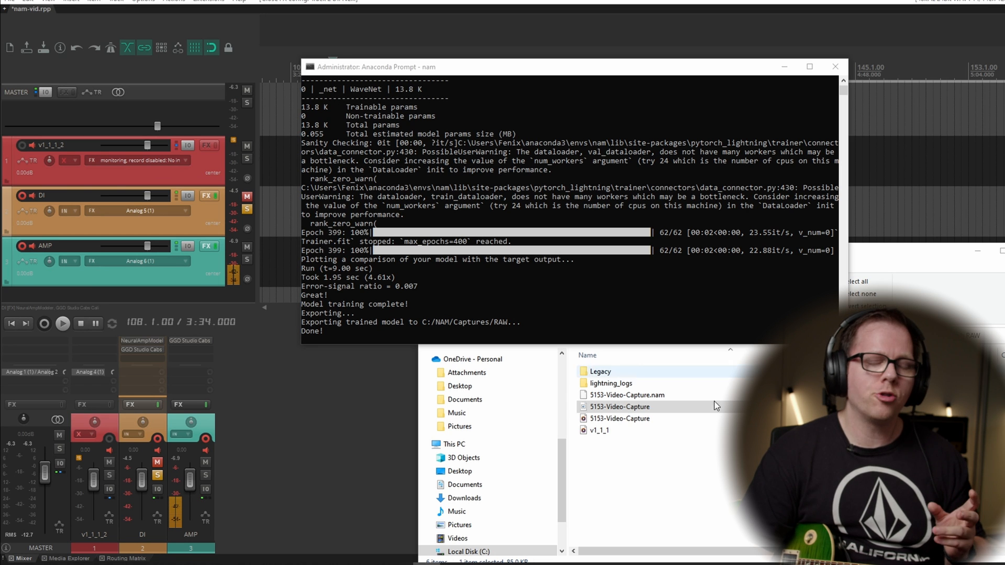
Step: Examine the exported 5153-Video-Capture.nam model and the comparison plot image in the RAW folder
click(710, 513)
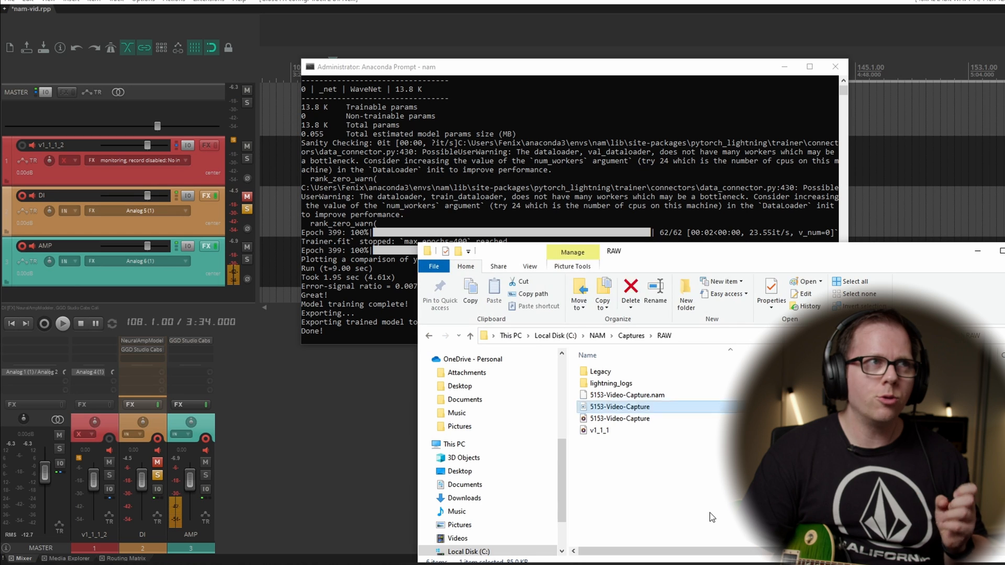
click(653, 397)
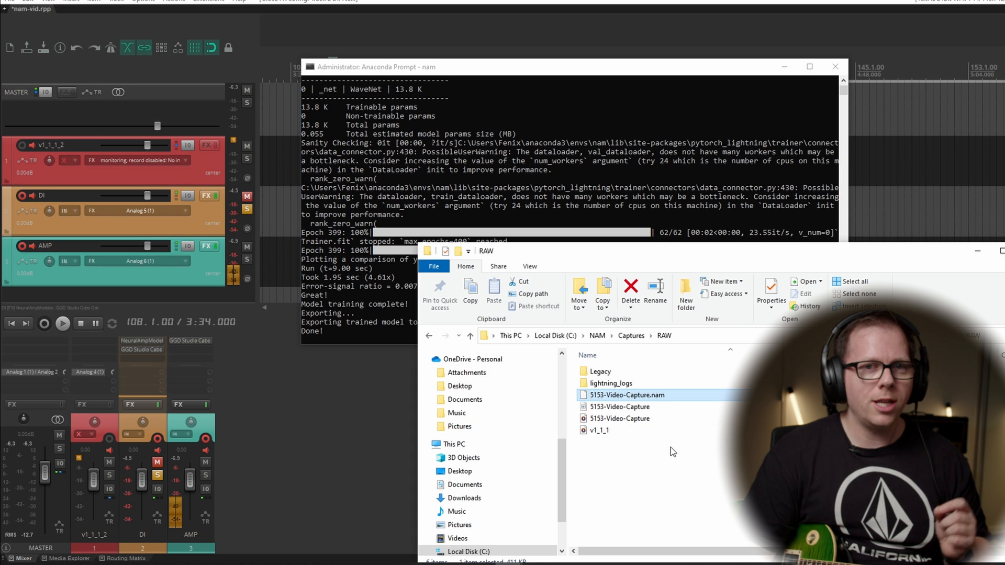
click(636, 408)
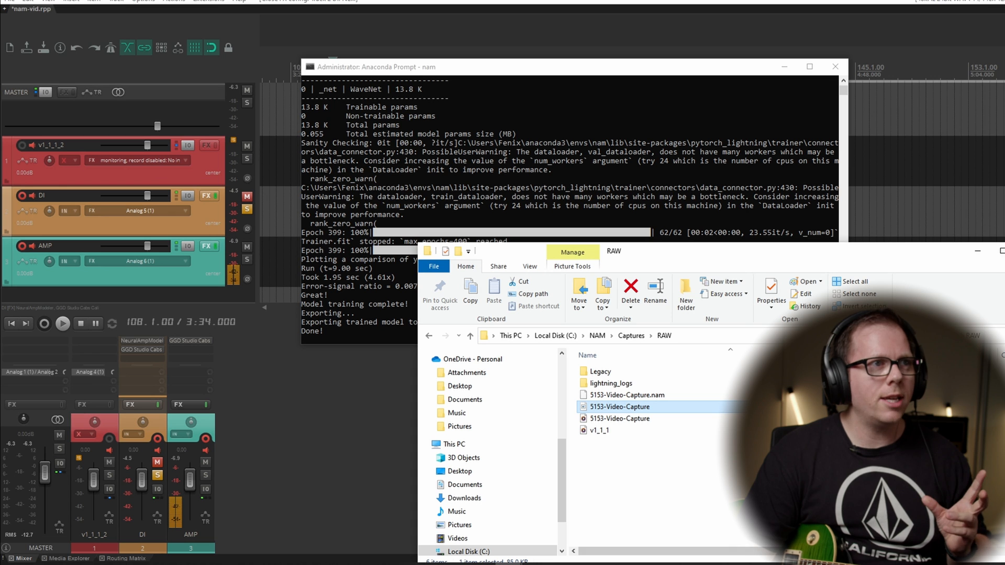
drag(594, 564, 794, 93)
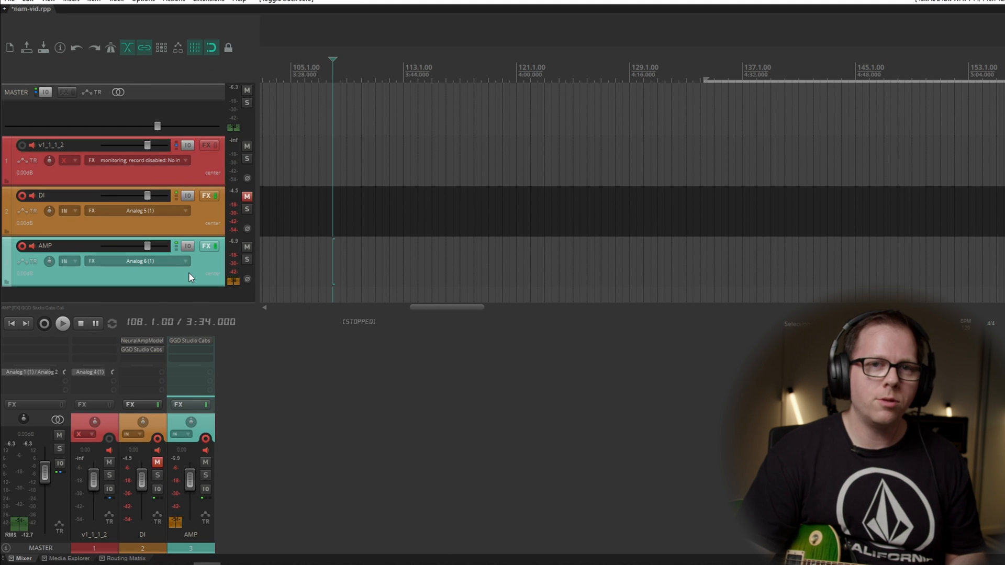
Step: In REAPER, inspect the NeuralAmpModeler plugin on the DI track to check which model is loaded, and close it
click(180, 228)
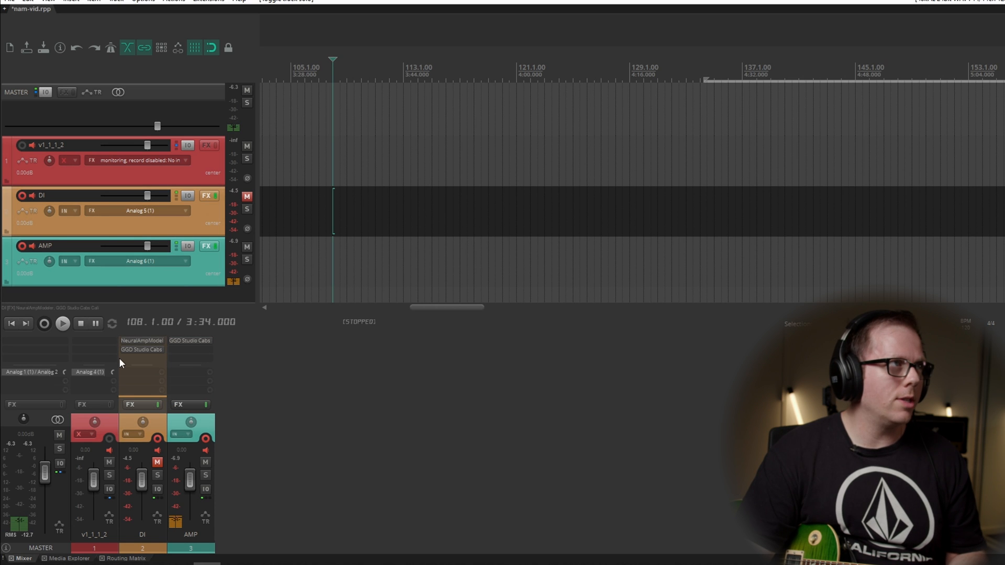
click(157, 338)
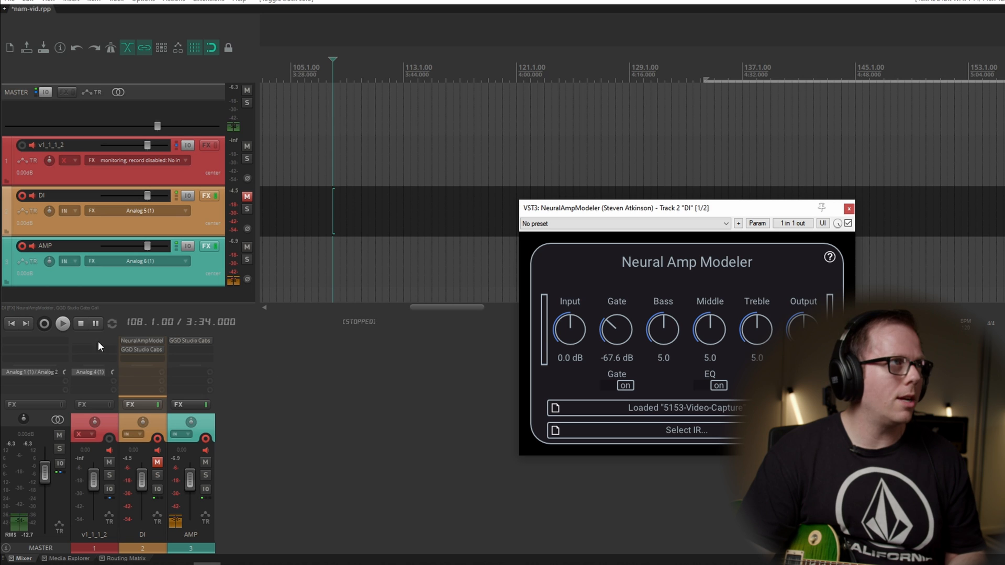
click(849, 209)
Step: Solo the DI track and record a guitar take onto the DI and AMP tracks from 108.1.00
click(165, 282)
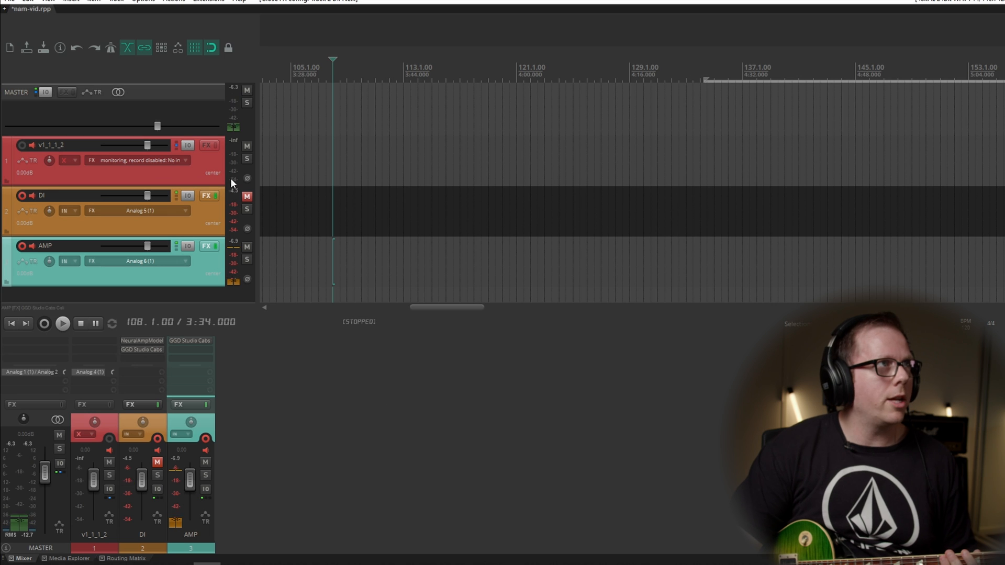
click(249, 208)
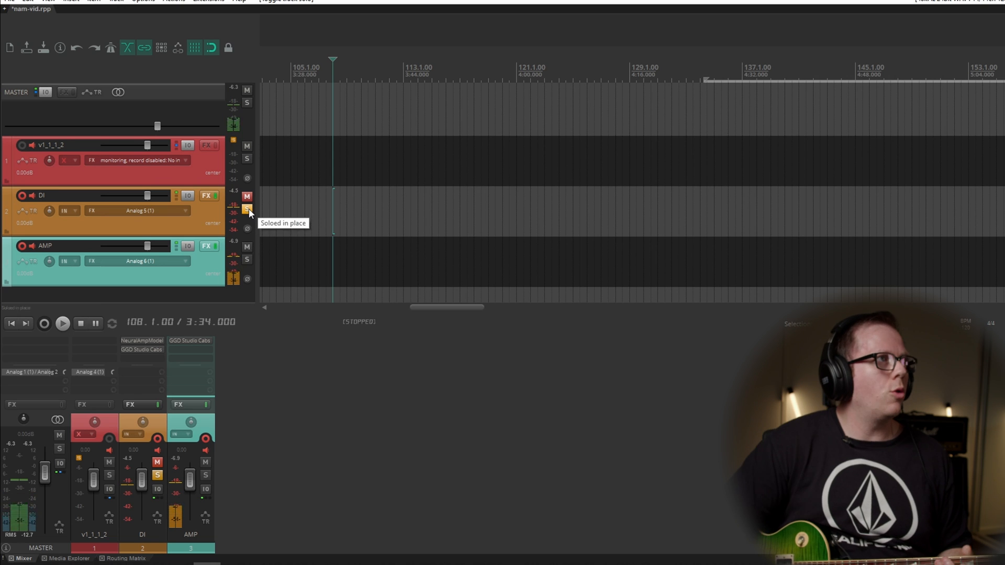
click(43, 325)
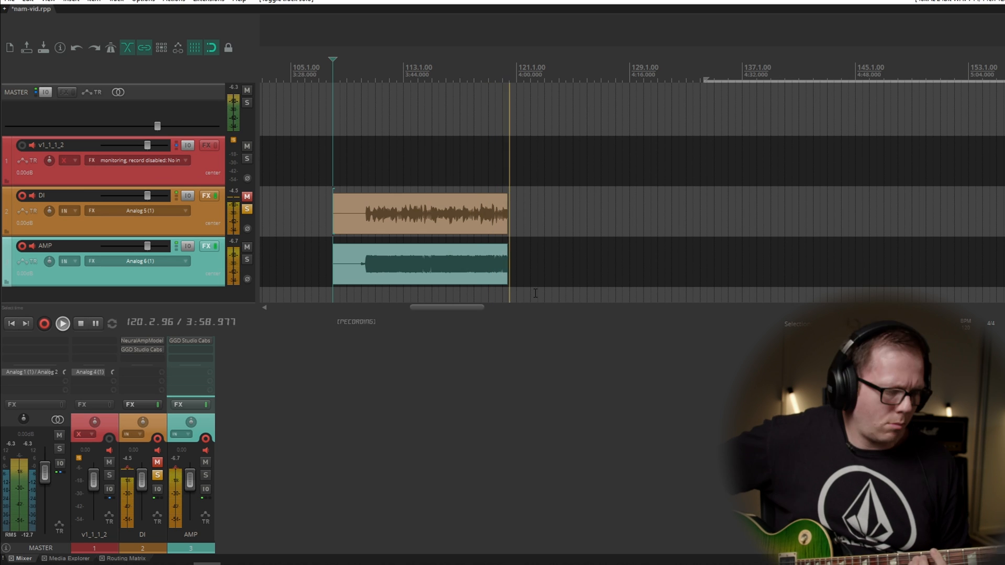
key(space)
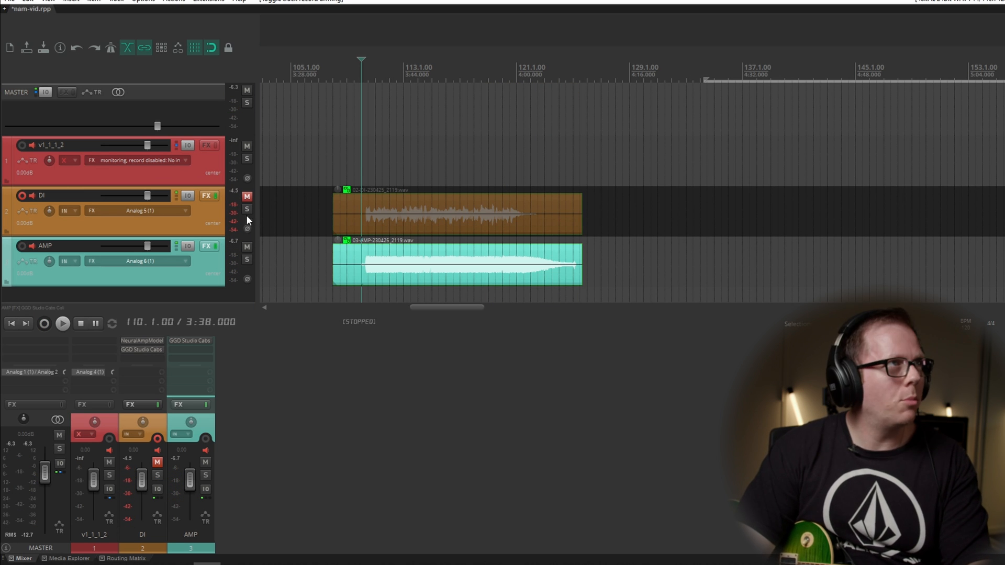
Step: Solo the DI track and play its recorded take from 110.1.00 with NeuralAmpModeler and GGD Studio Cabs bypassed
scroll(342, 208, up, 5)
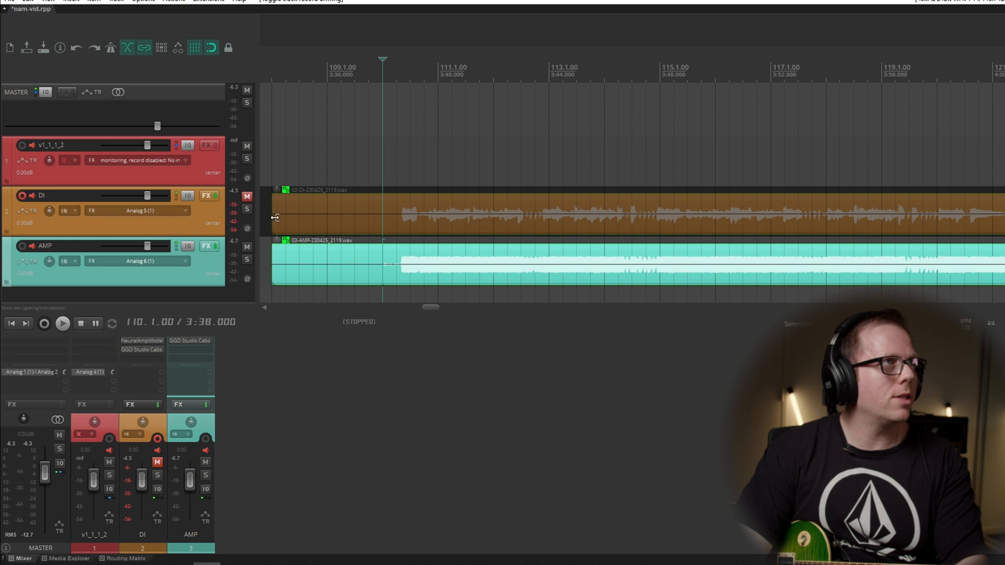
click(247, 209)
key(space)
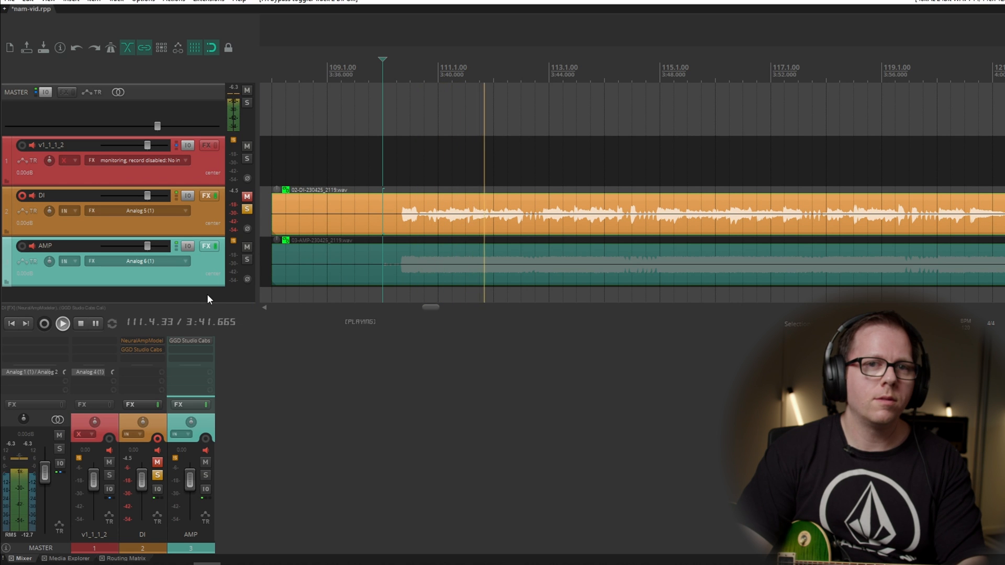
key(space)
Step: Re-enable NeuralAmpModeler and GGD Studio Cabs on the DI track and play the take through them
shift+click(150, 343)
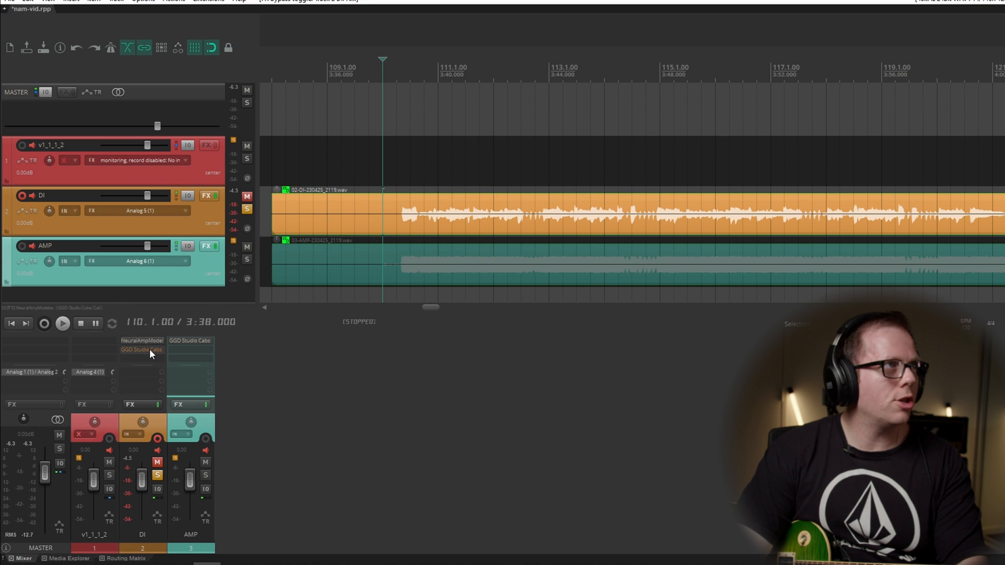
shift+click(150, 349)
key(space)
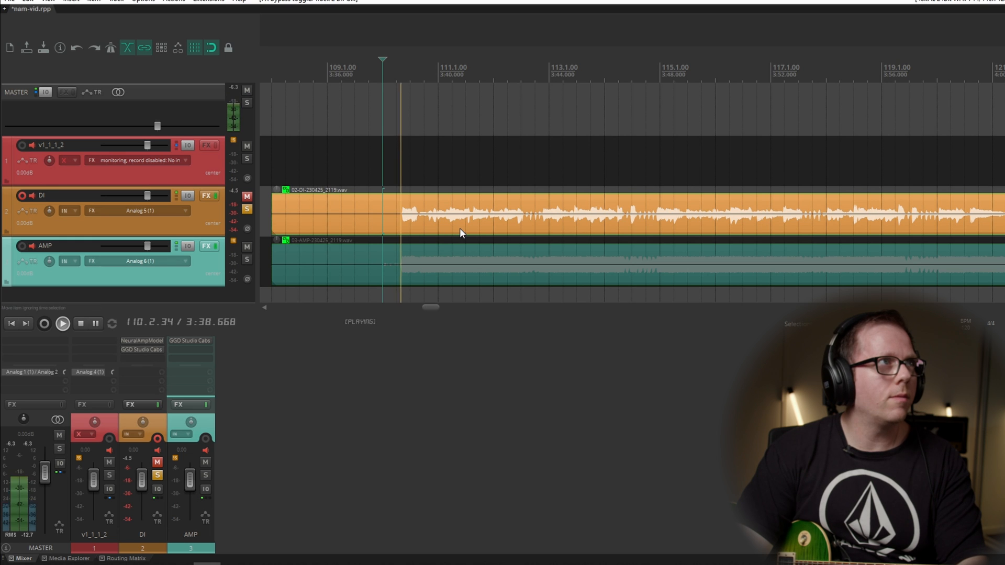
key(space)
Step: Solo the AMP track instead of DI and play the real amp recording from 110.1.00
click(246, 259)
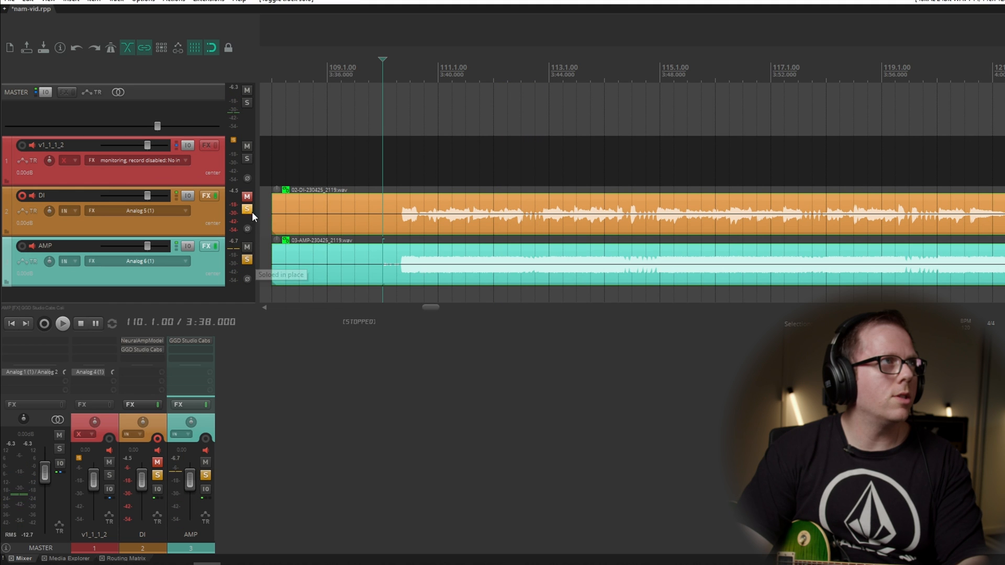
click(247, 210)
key(space)
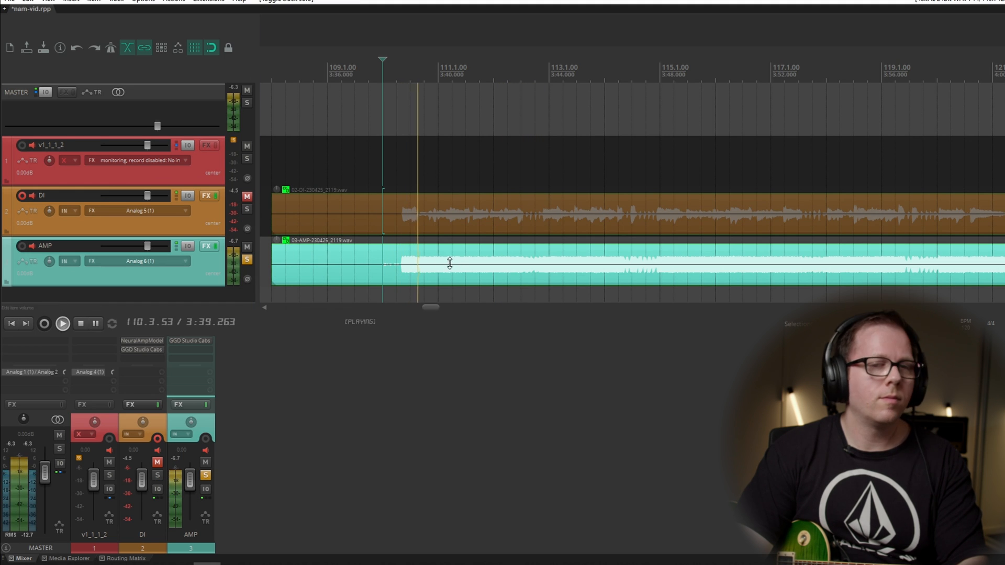
Step: Unsolo AMP and toggle the DI track's solo during playback to compare the modelled tone with the real amp, stopping with DI soloed
click(246, 260)
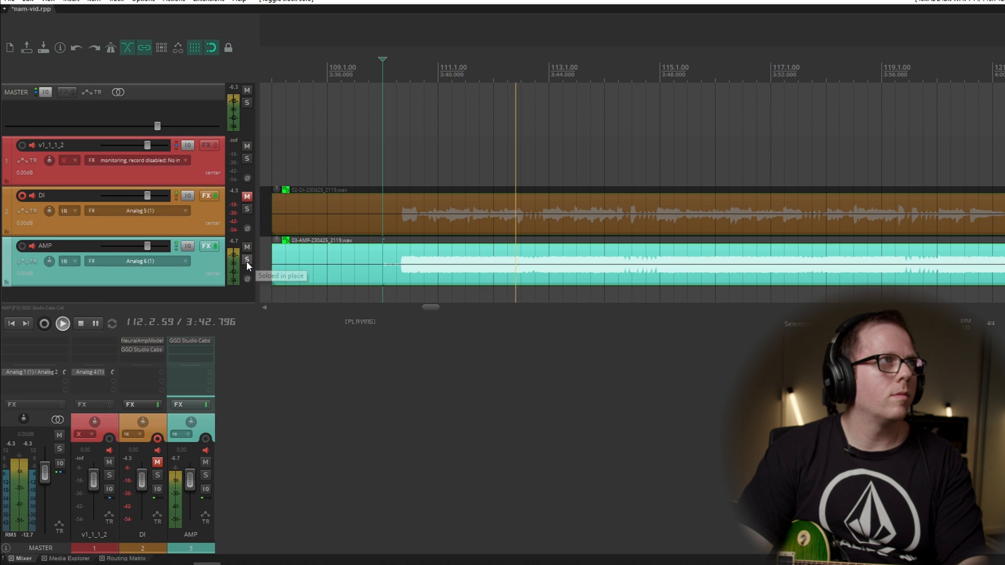
click(247, 208)
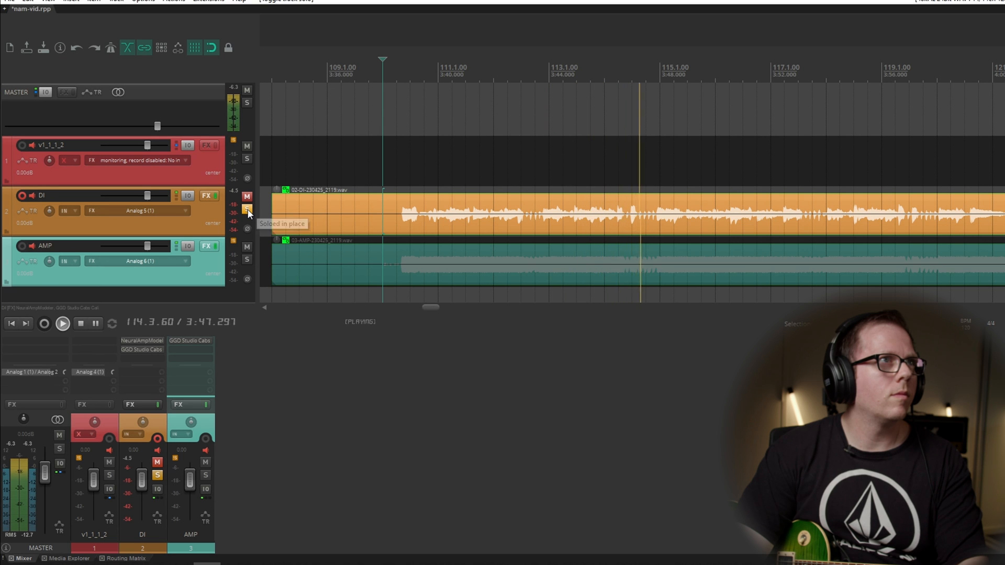
click(247, 209)
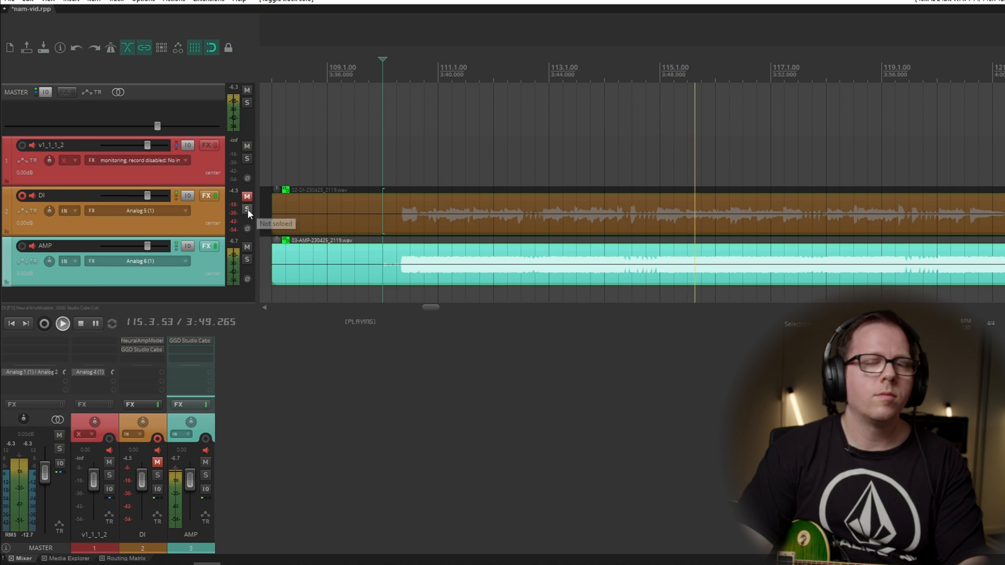
click(247, 209)
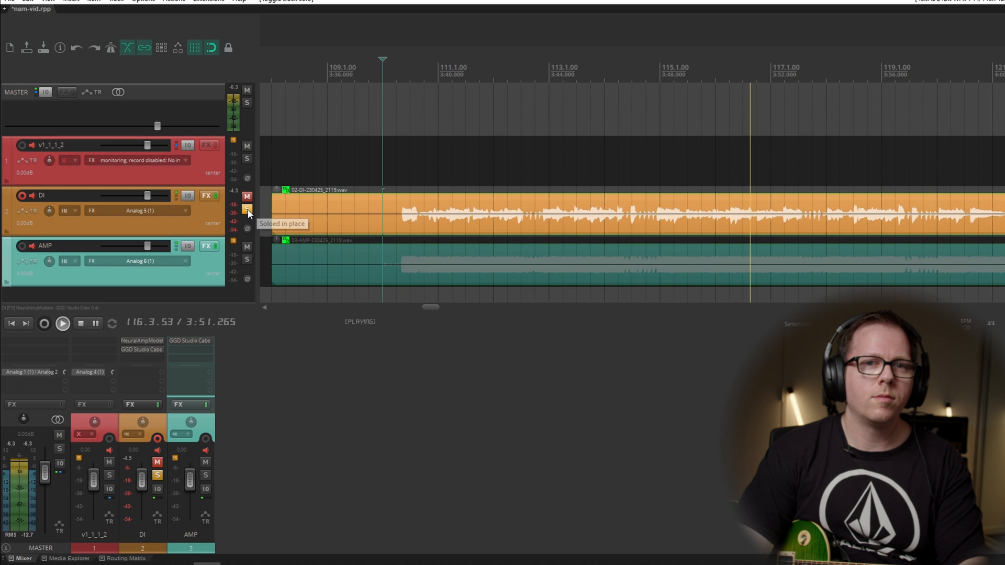
click(248, 209)
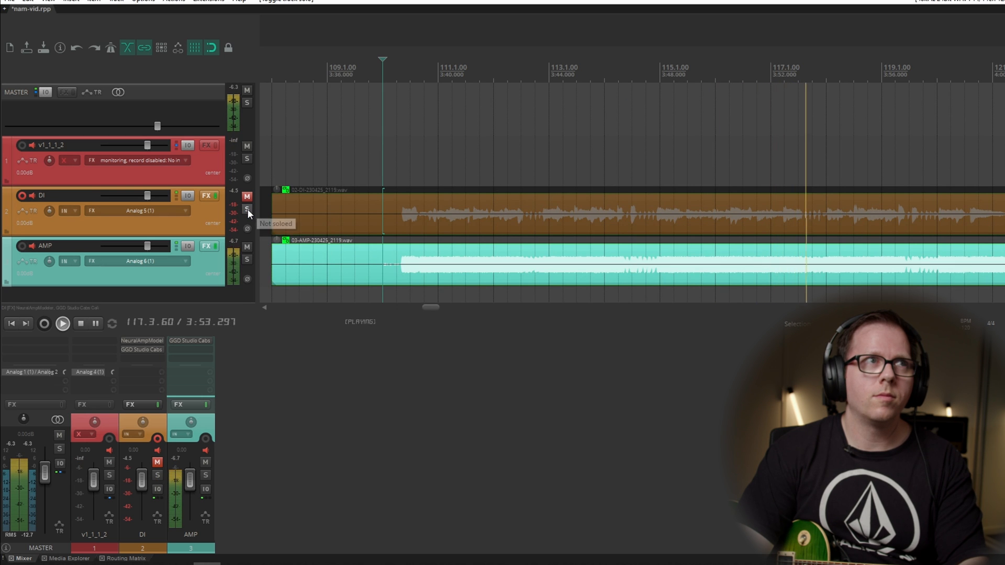
click(247, 208)
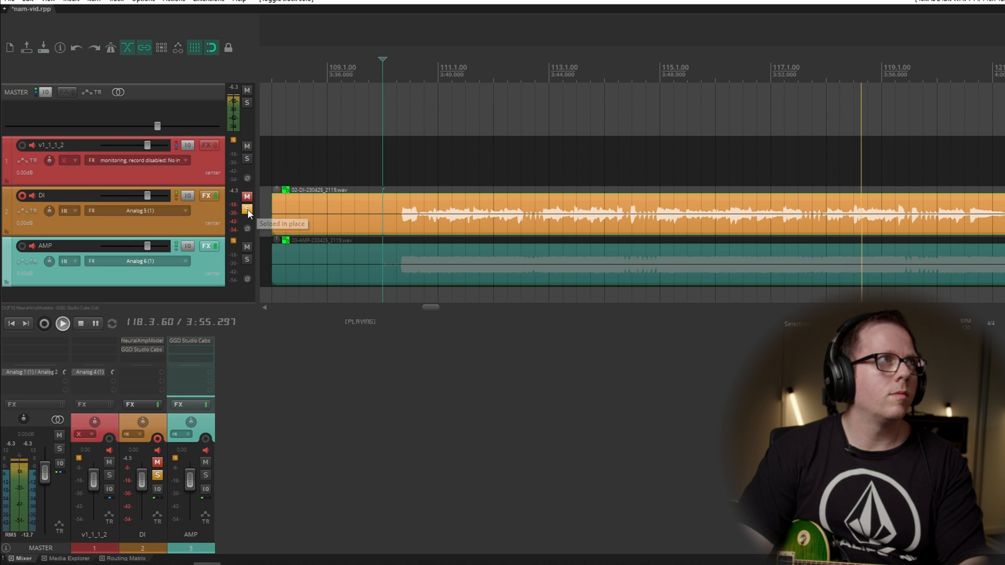
click(248, 209)
click(247, 209)
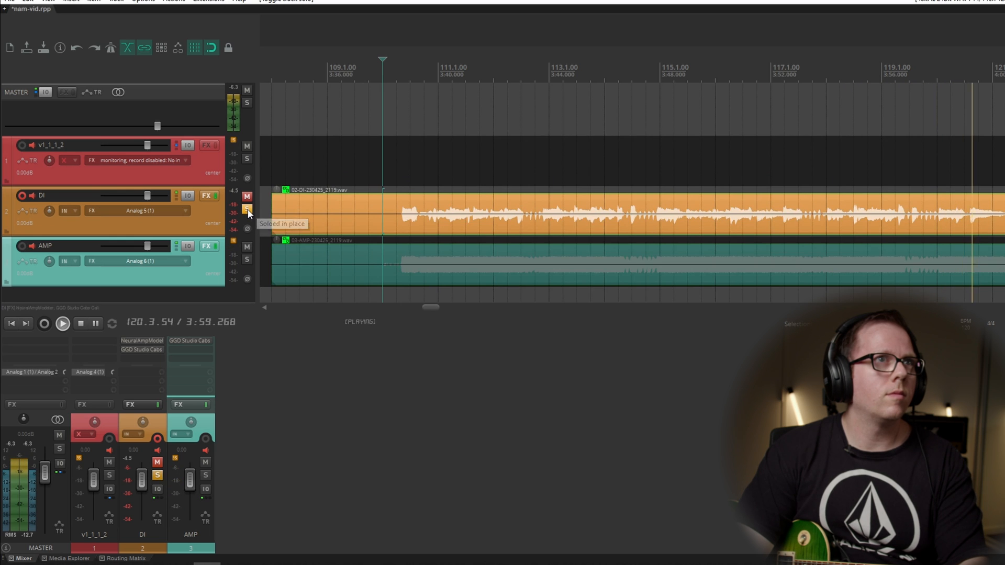
click(248, 209)
click(247, 208)
key(space)
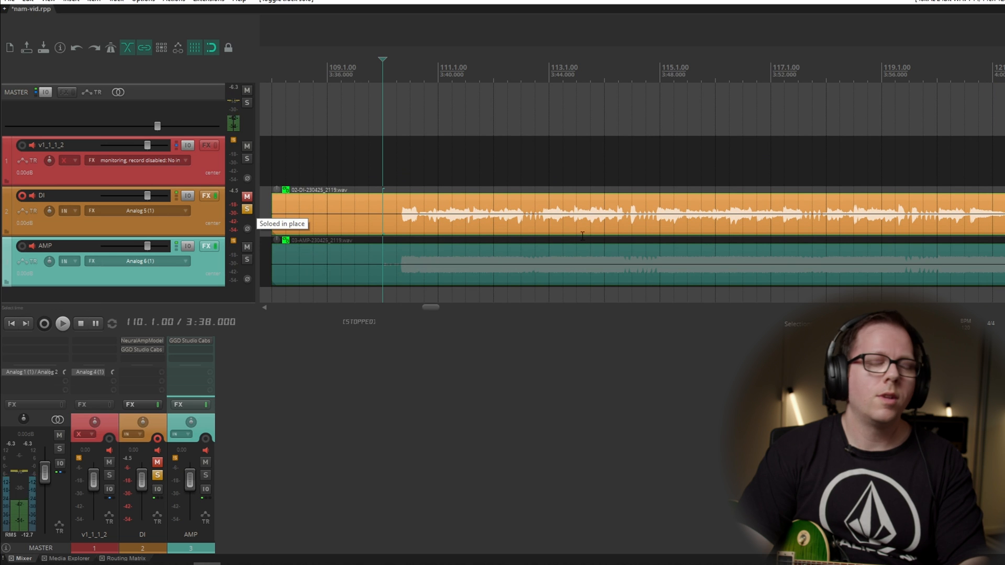